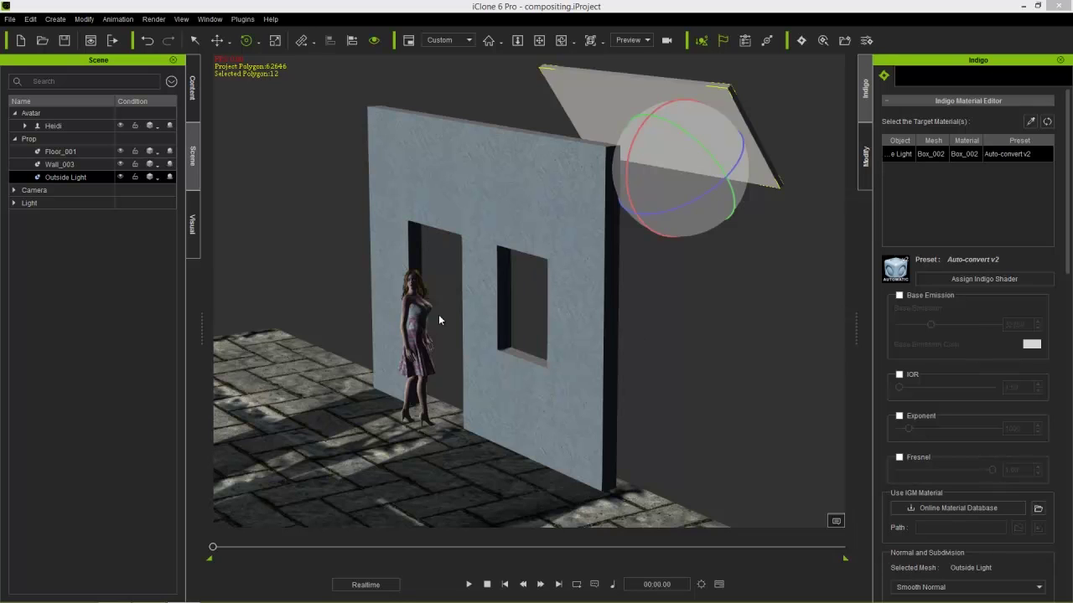
Step: Select the wall and the overhead light panel, then orbit and pan around the scene
left_click(496, 222)
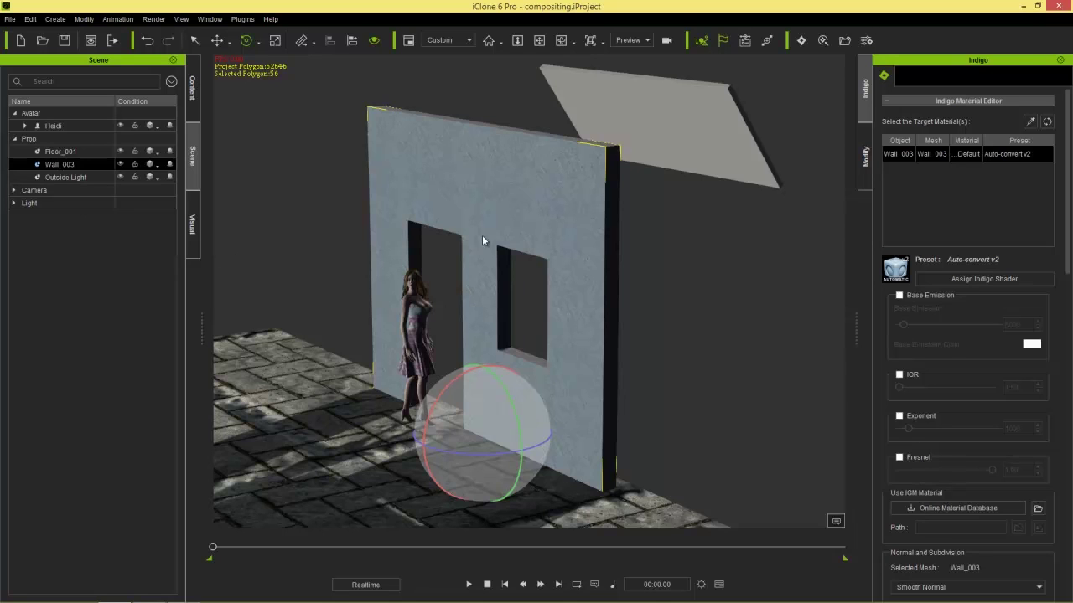
left_click(660, 124)
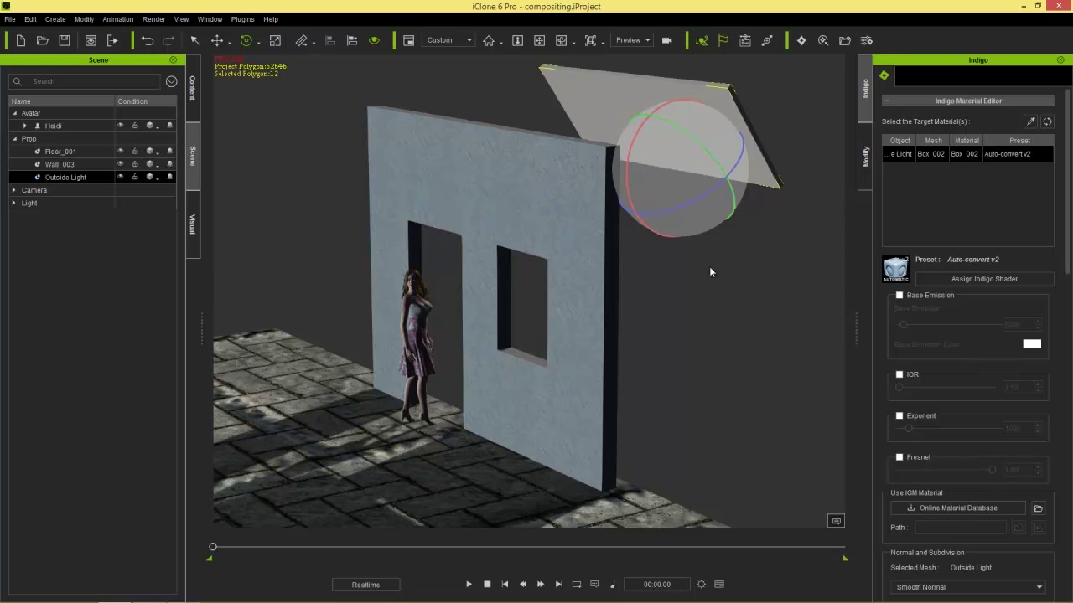
right_click_drag(711, 270, 749, 317)
middle_click_drag(706, 320, 680, 372)
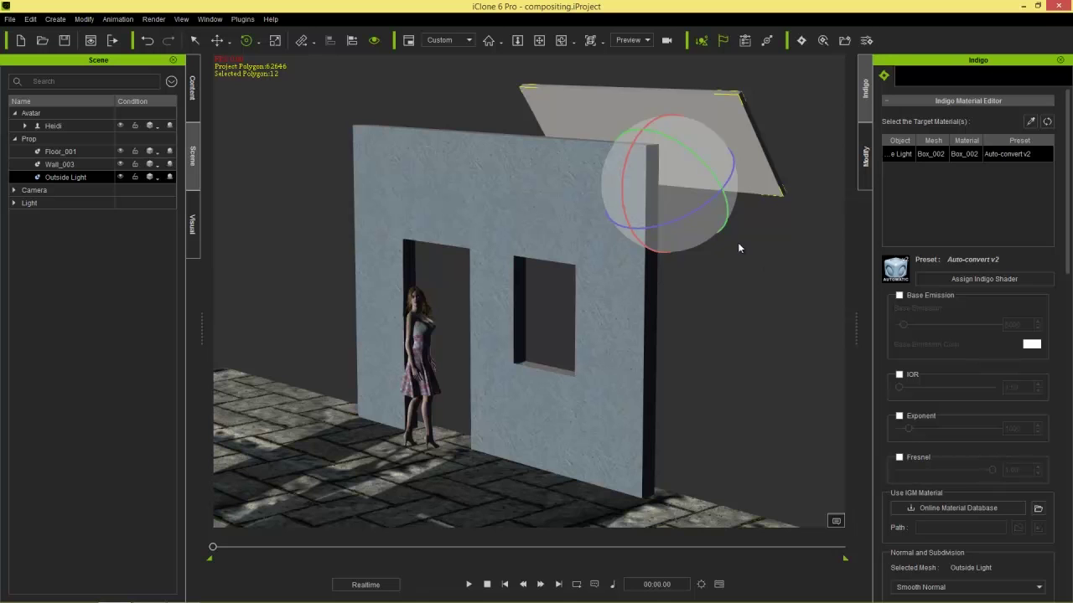
middle_click_drag(586, 404, 627, 329)
right_click_drag(626, 330, 508, 389)
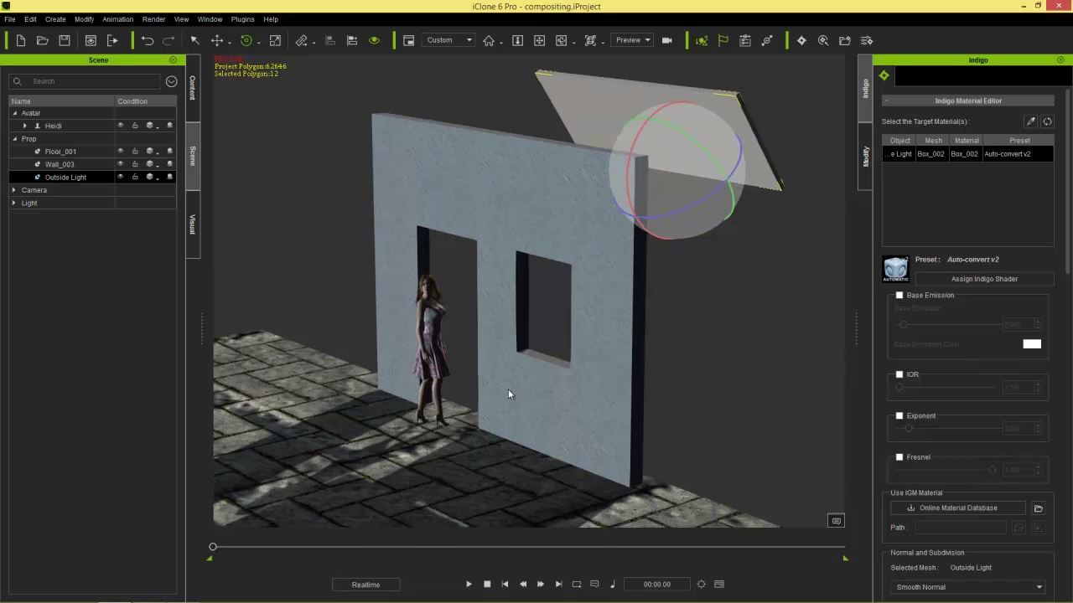
left_click_drag(1070, 210, 1059, 379)
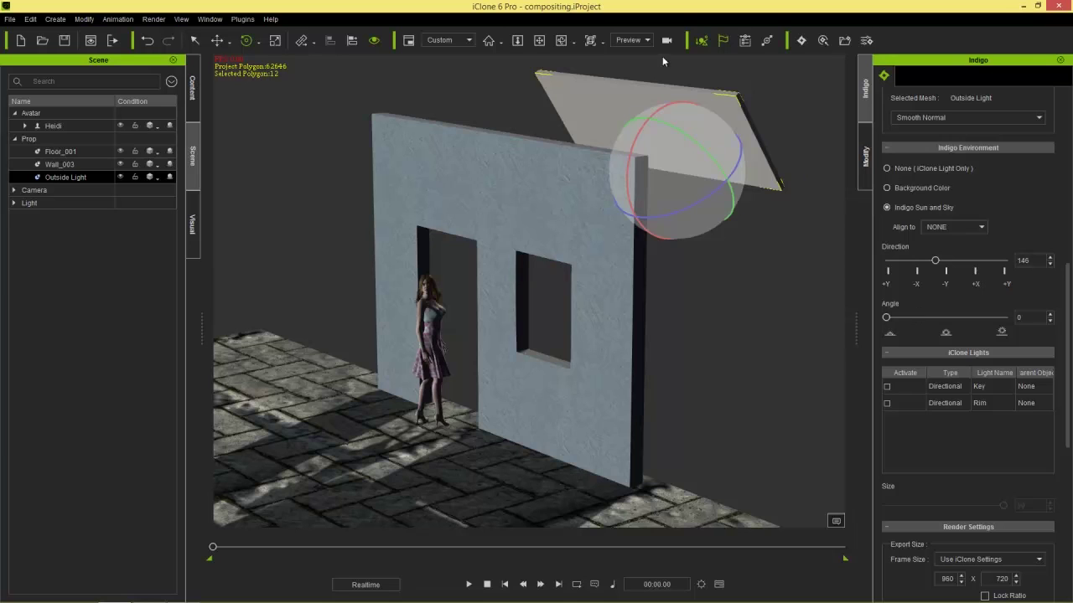
Step: Look through the render camera and send the scene to Indigo for a test render
left_click(648, 40)
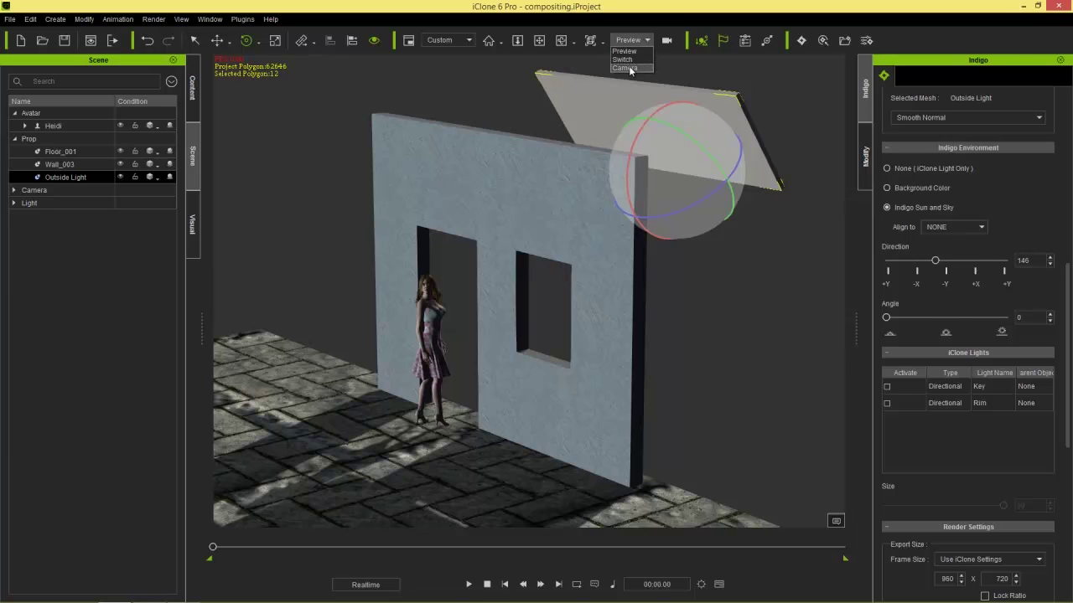
left_click(630, 70)
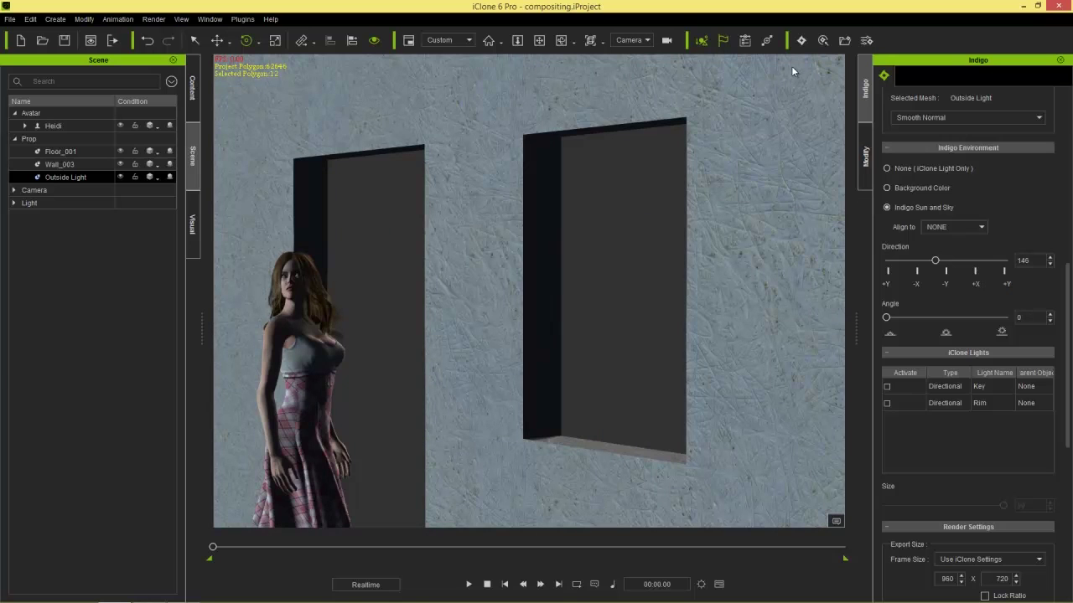
left_click(801, 42)
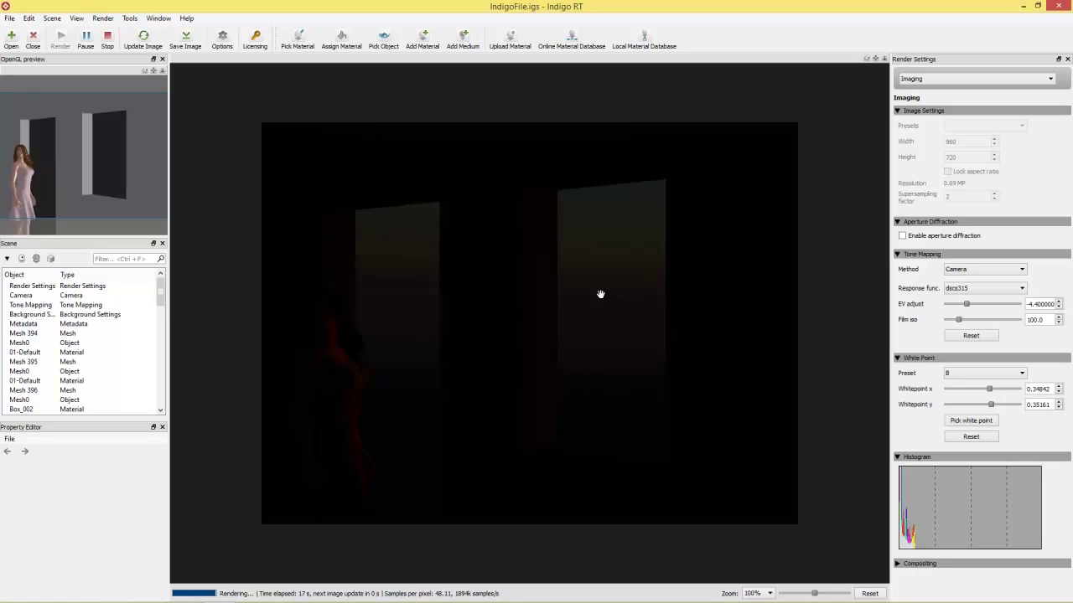
Step: Stop the nearly black Indigo RT test render at 19 s and 52.07 samples per pixel
left_click(108, 37)
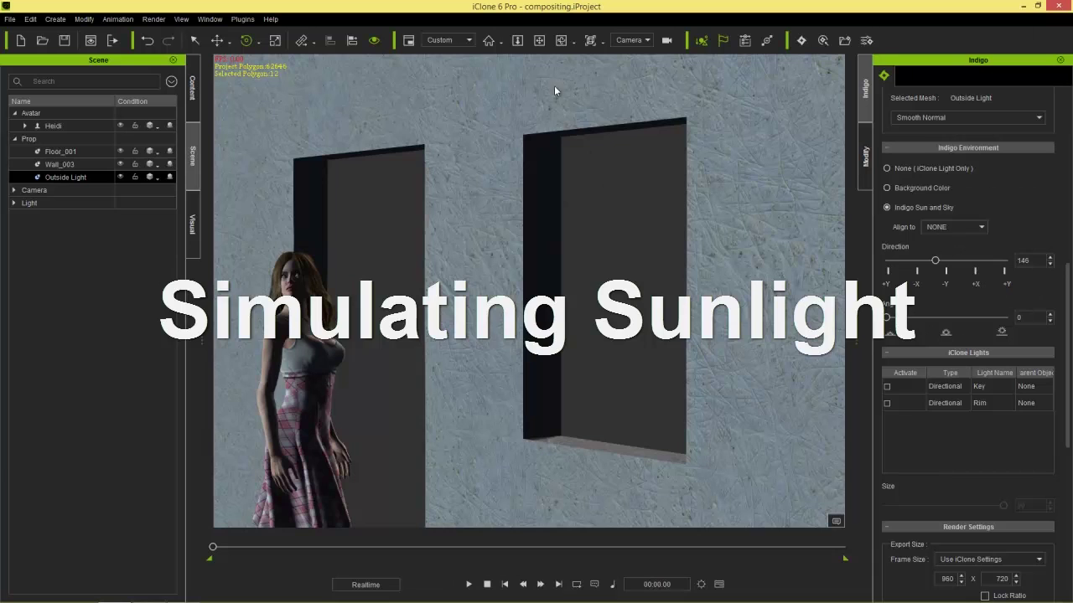
Step: Return the viewport to Preview and scroll up to the Outside Light's Indigo Material Editor
left_click(634, 40)
left_click(624, 51)
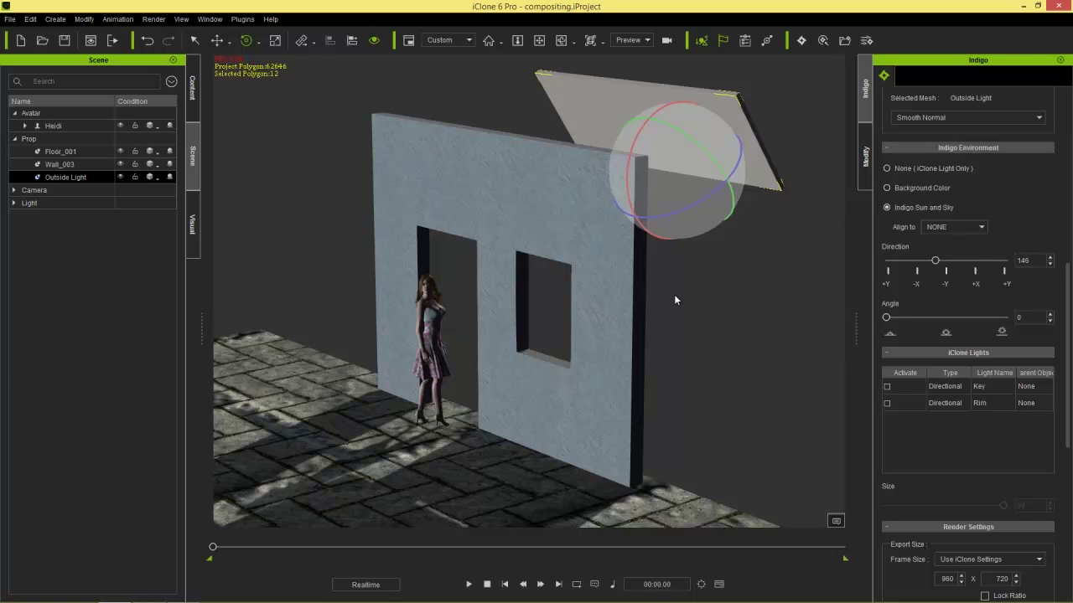
right_click_drag(663, 300, 609, 326)
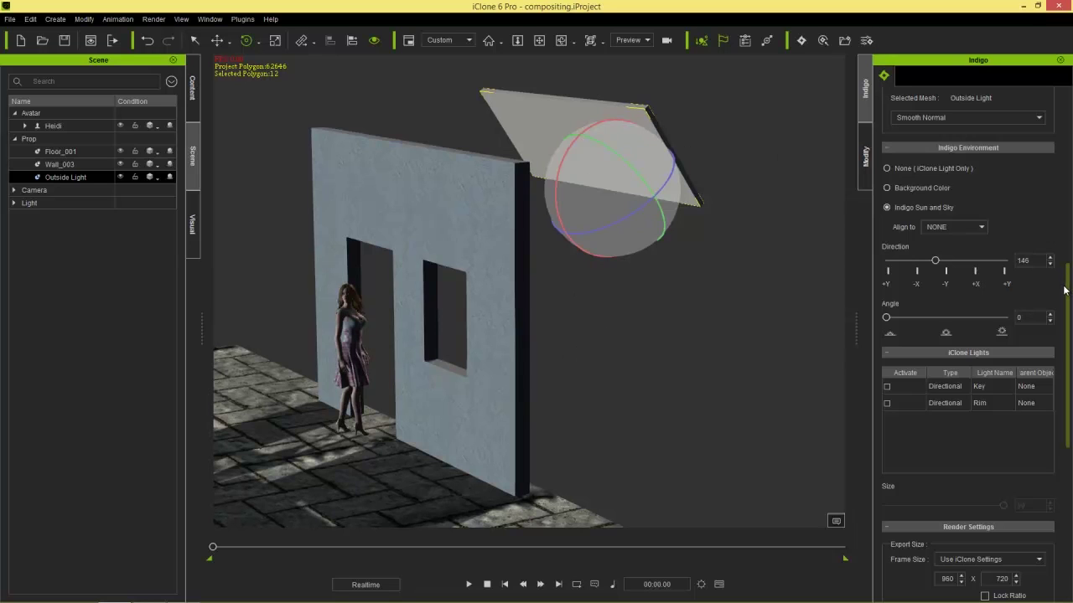
left_click_drag(1070, 272, 1071, 117)
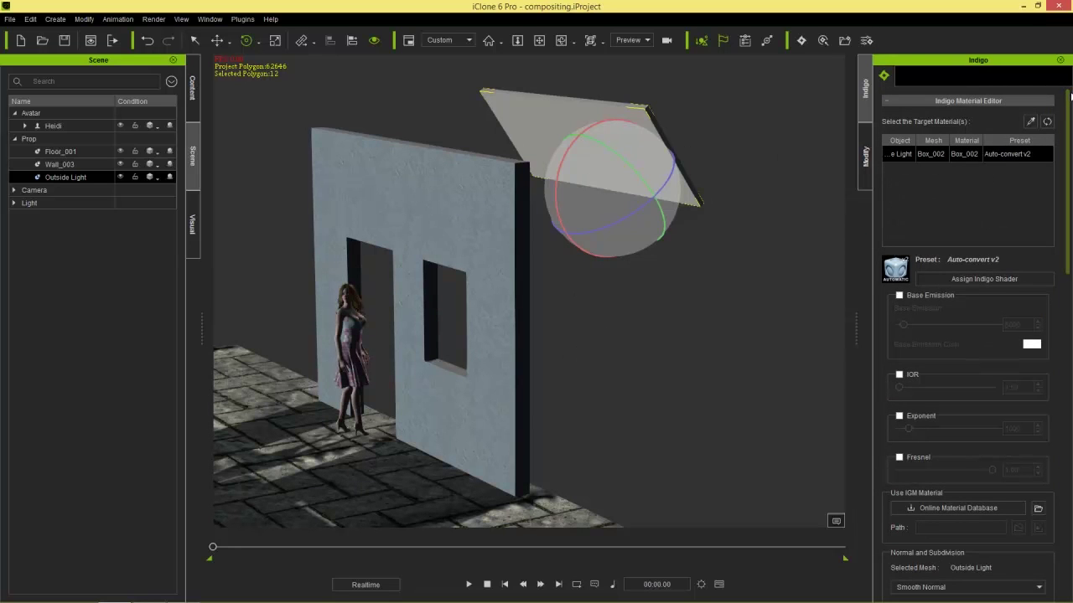
Step: Enable Base Emission at strength 31610 with warm orange colour #ffc85a on the Outside Light
left_click(913, 297)
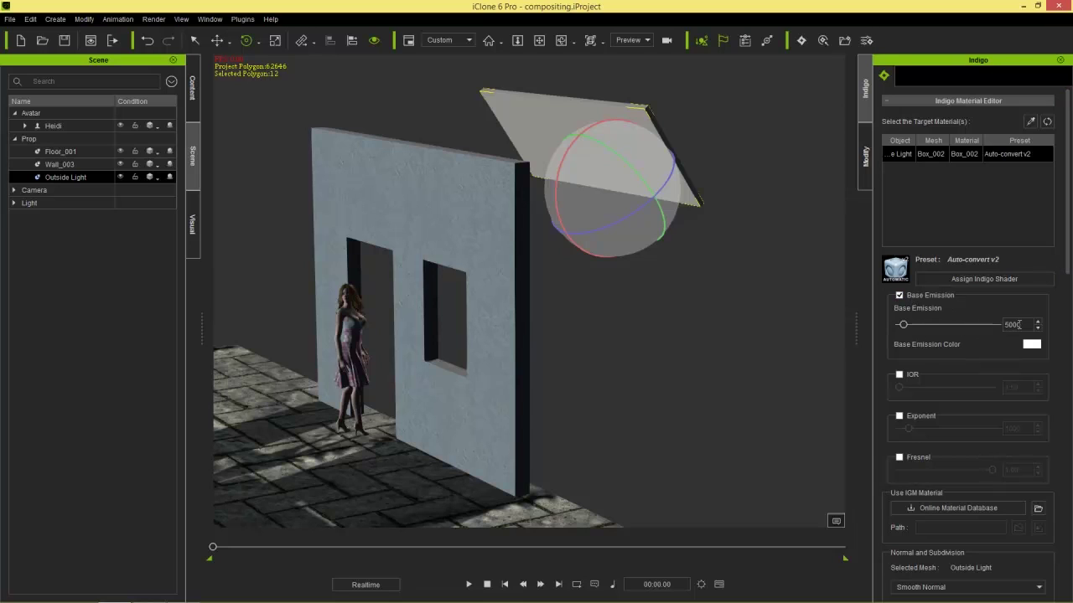
left_click_drag(903, 324, 927, 323)
left_click(1031, 344)
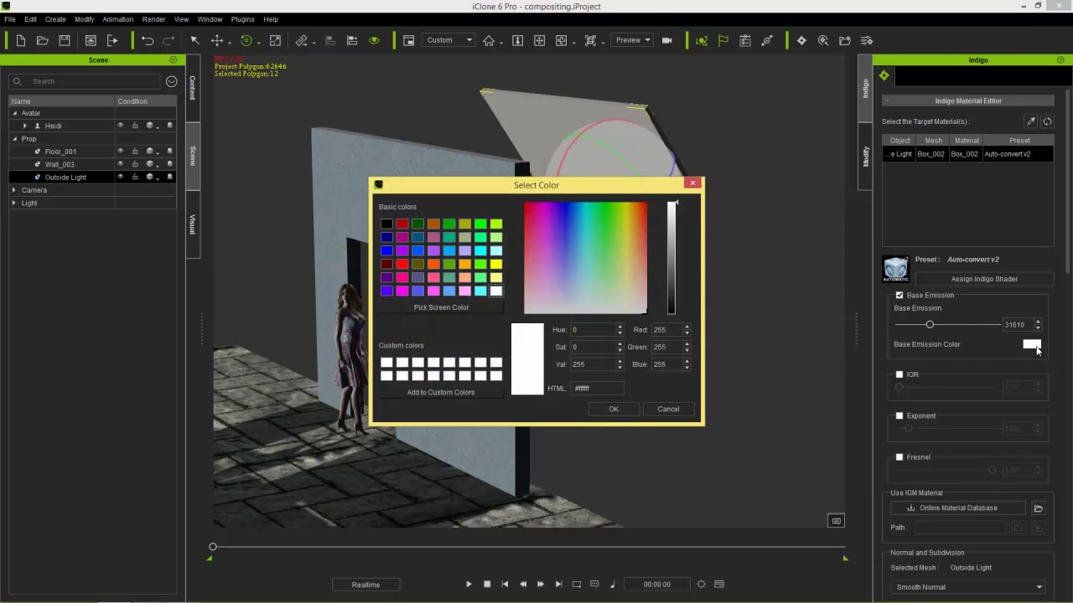
left_click(626, 249)
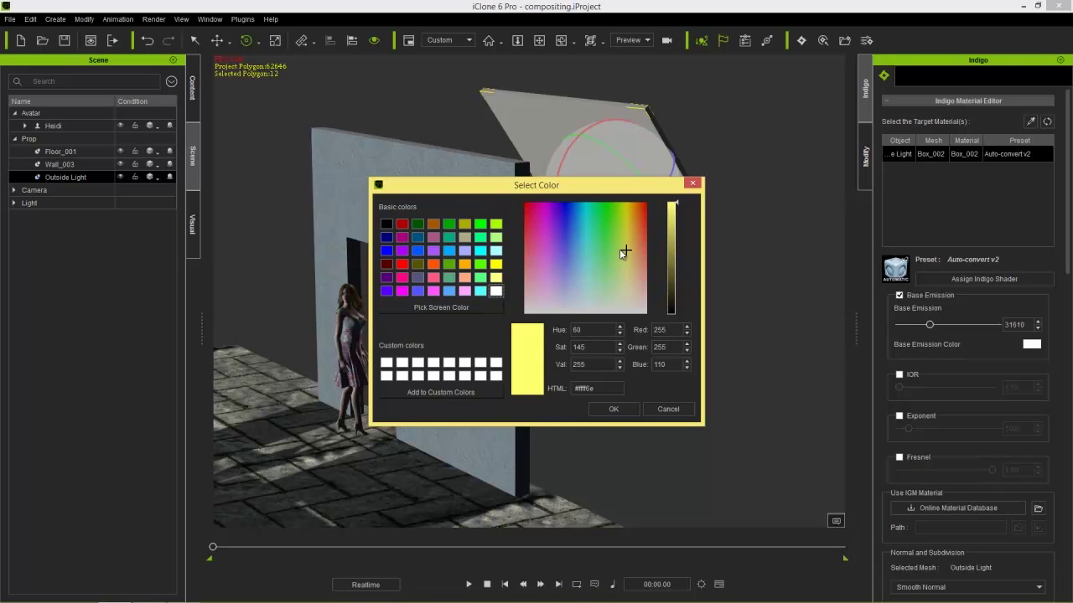
left_click_drag(627, 263, 633, 241)
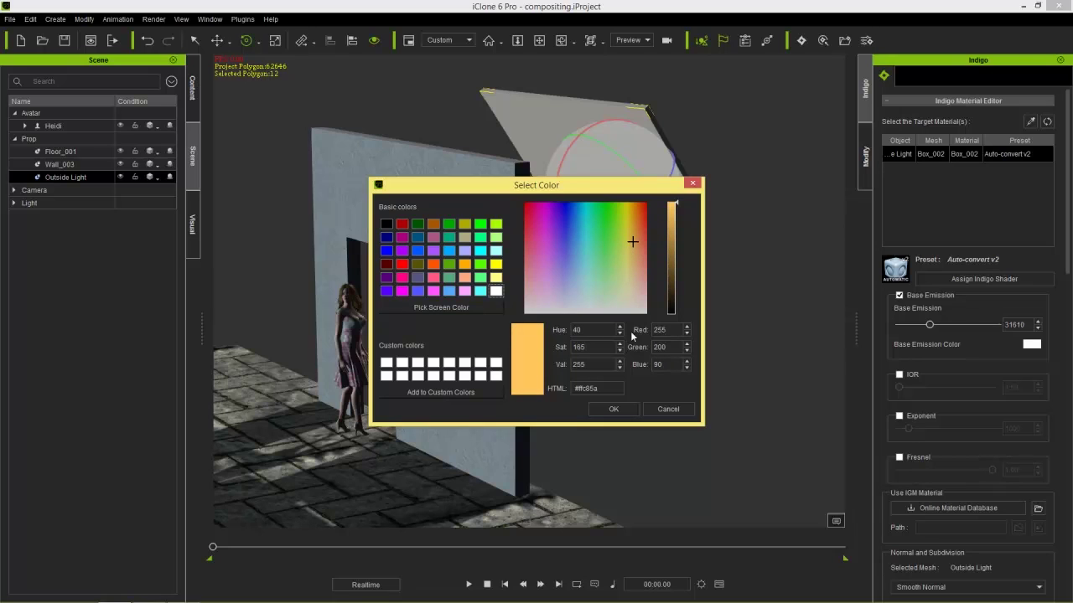
left_click(616, 409)
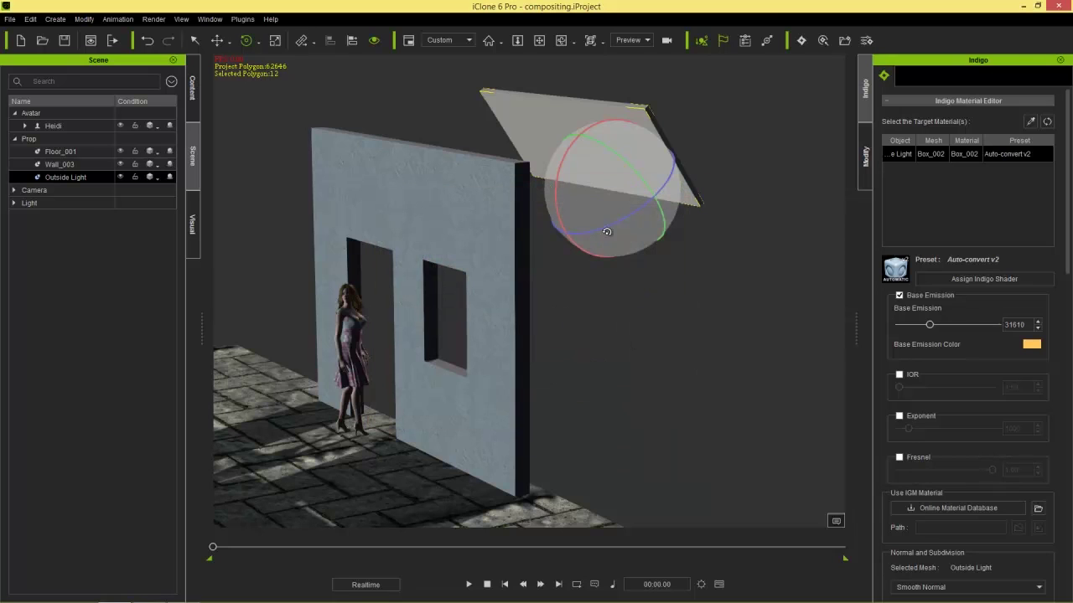
left_click(645, 44)
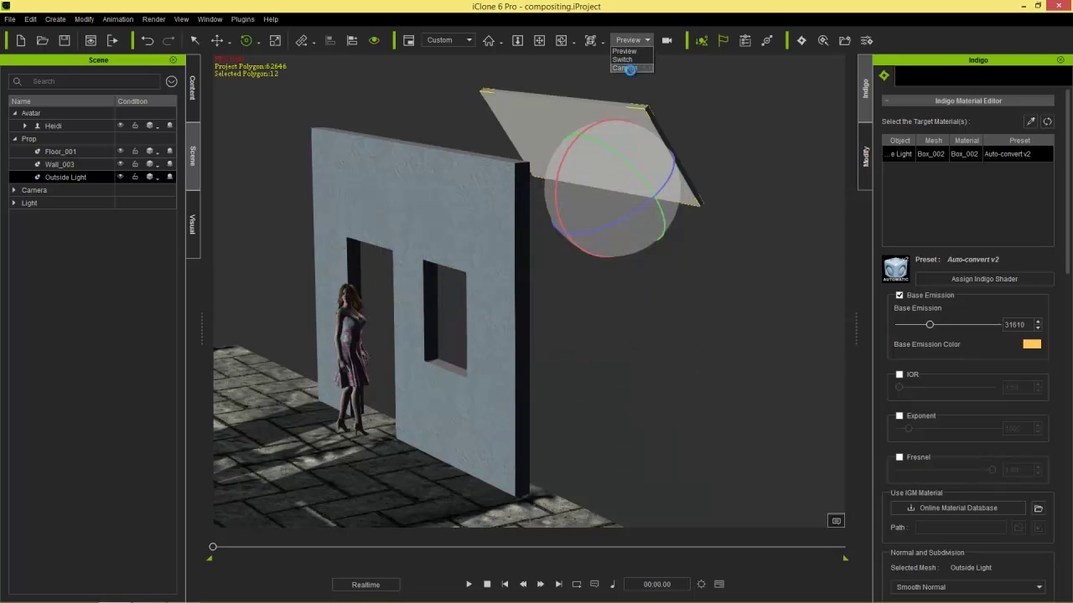
Step: Switch to the render camera, tick Foreground Alpha in Render Settings, and render in Indigo
left_click(630, 70)
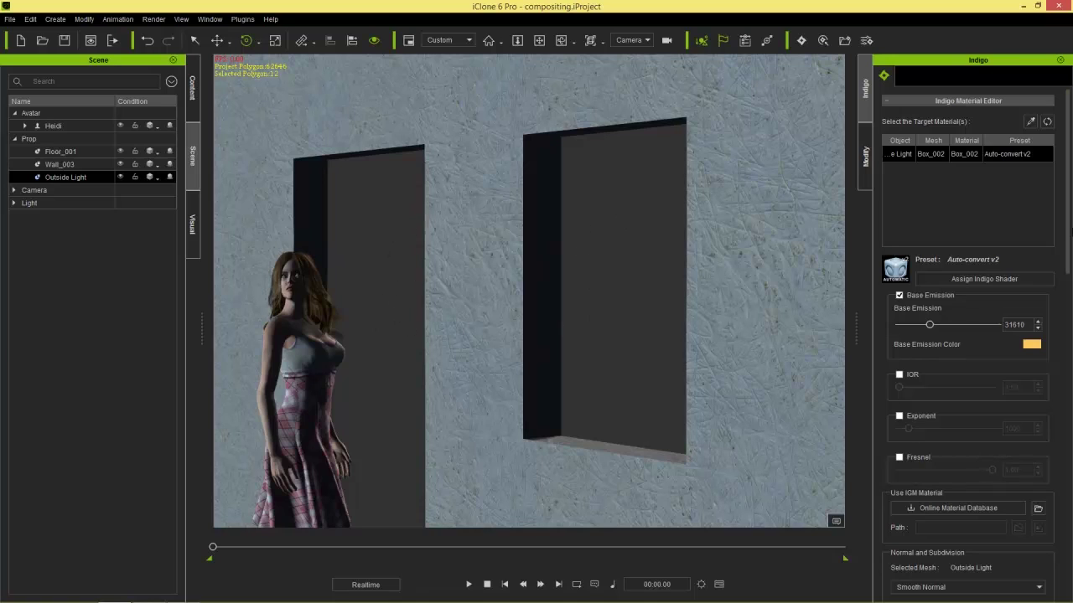
left_click_drag(1067, 201, 1056, 400)
scroll(1056, 400, "down", 5)
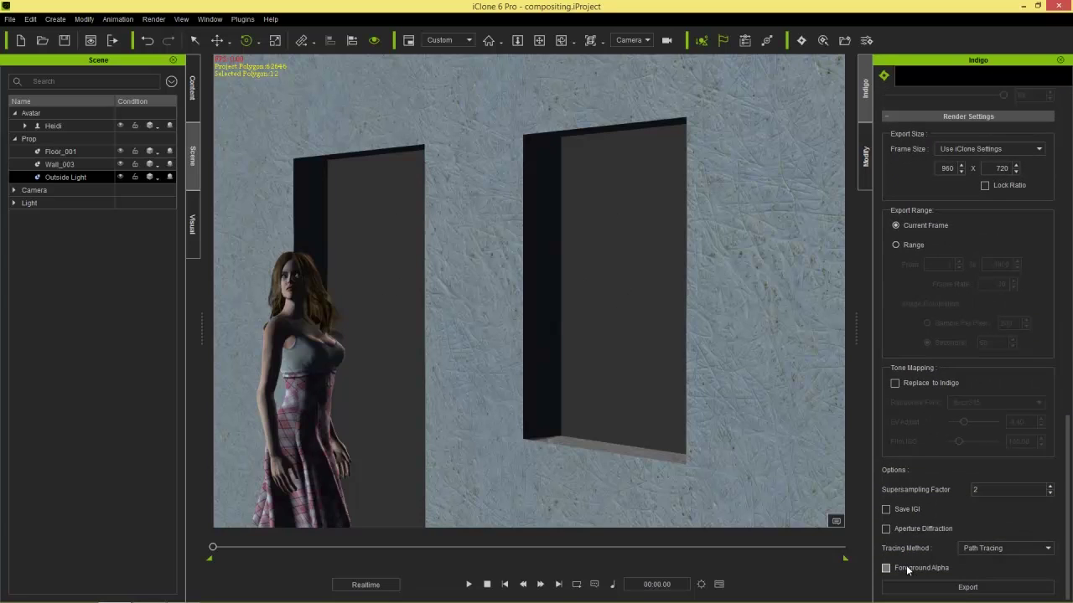
left_click(908, 569)
left_click(802, 41)
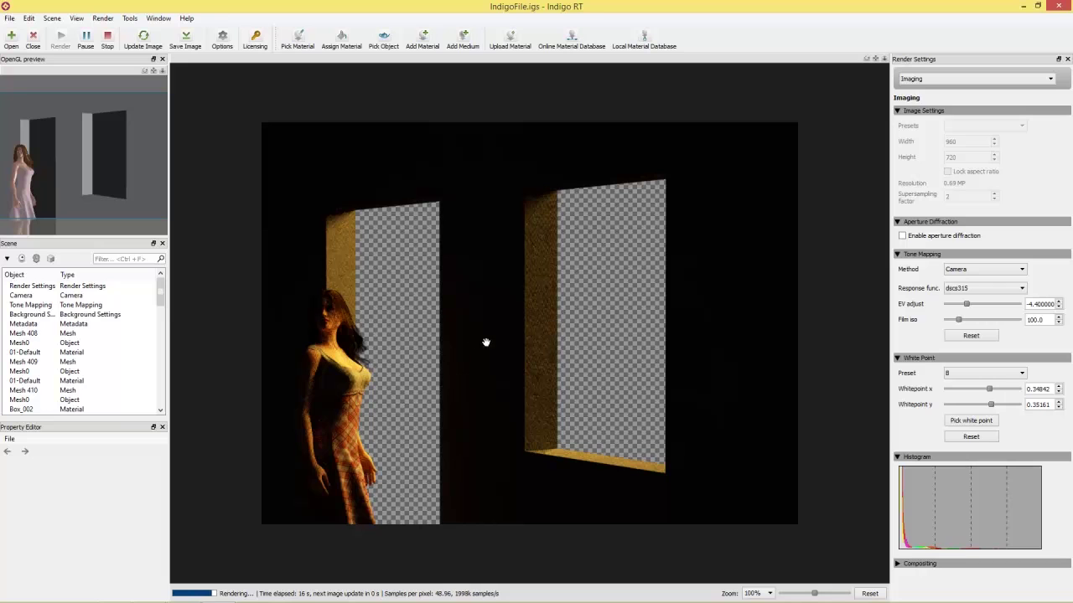
Step: Leave the warm alpha render running in Indigo RT and switch to Adobe Photoshop
key("alt+Tab")
key("alt+Tab")
key("alt+Tab")
key("alt+Tab")
key("alt+Tab")
key("alt+Tab")
key("alt+Tab")
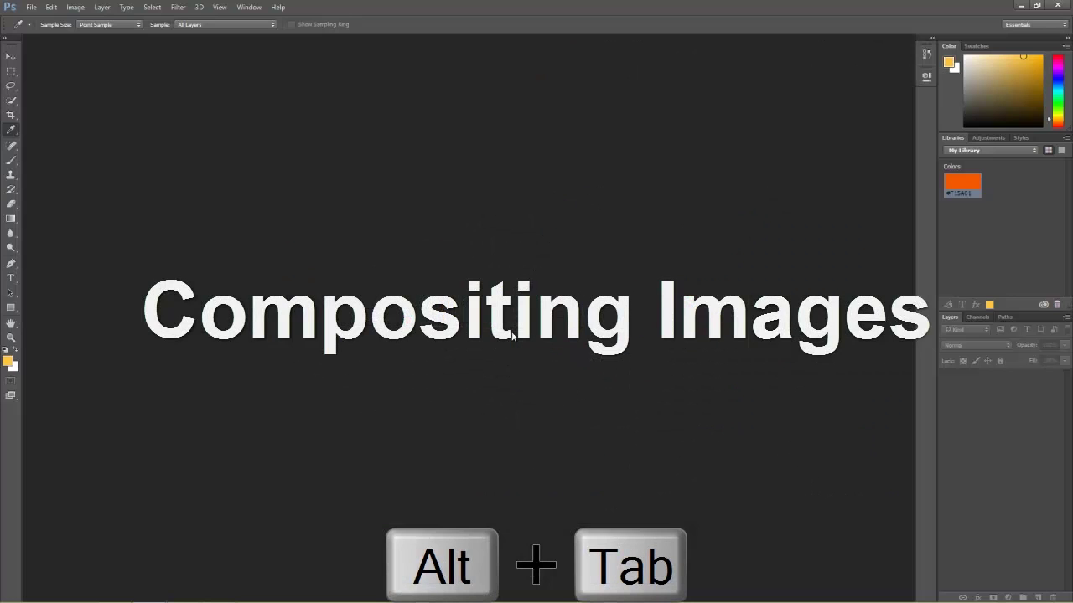
Step: Open both 1080 Icy.jpg and 1080 Sunny.jpg from the IBL Maps folder
left_click(31, 7)
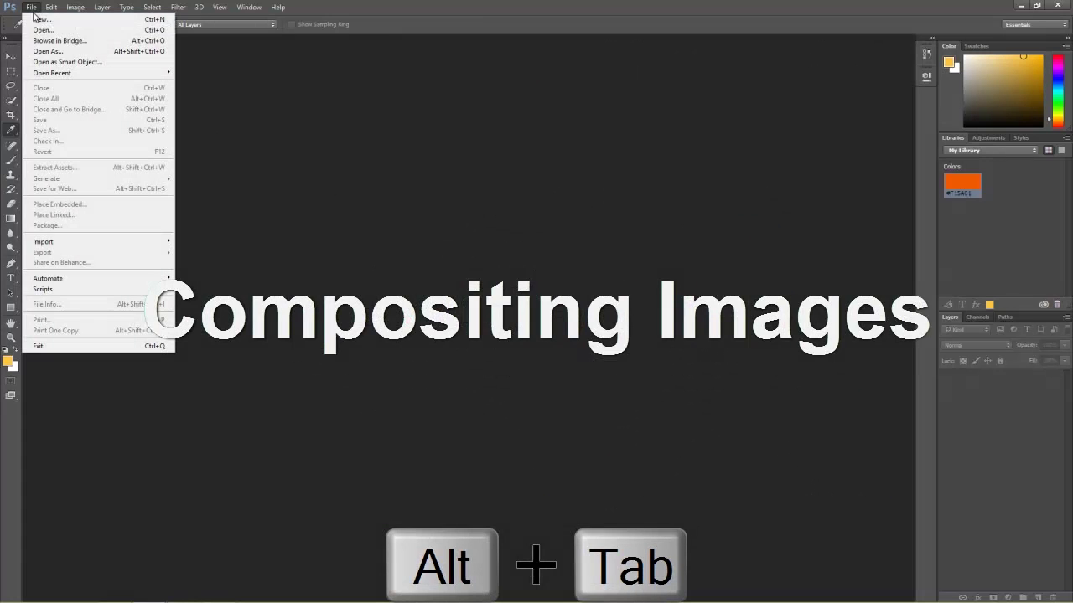
left_click(46, 28)
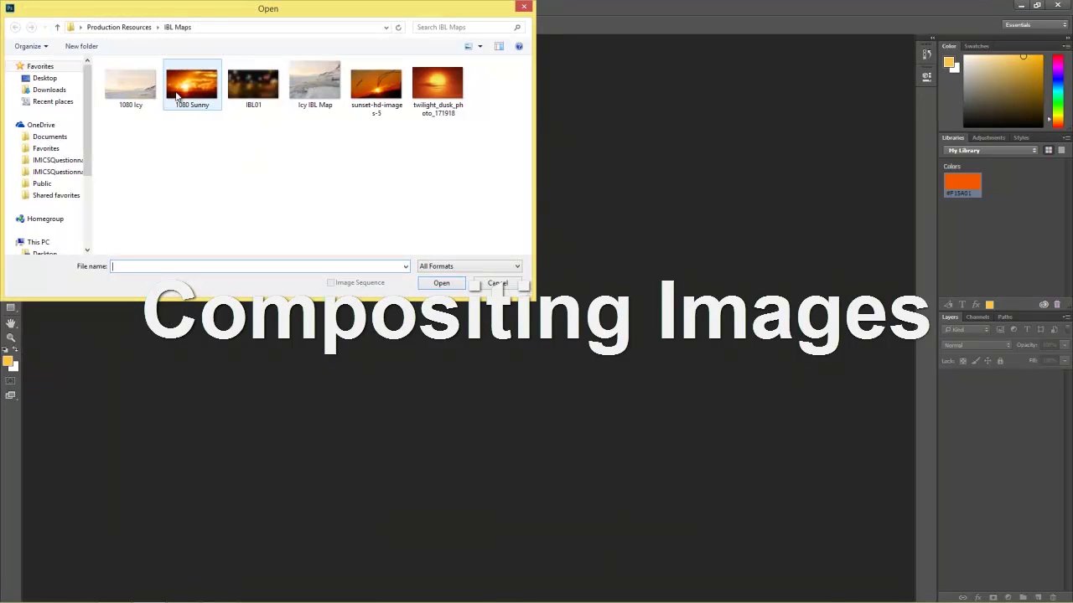
left_click(140, 94)
left_click(191, 84, "ctrl")
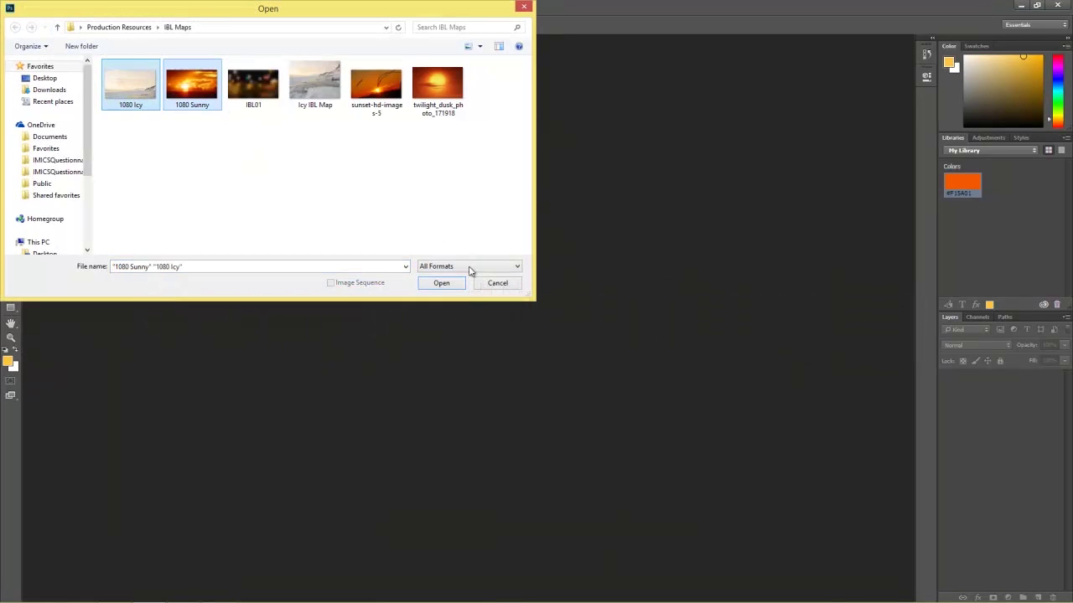
left_click(446, 284)
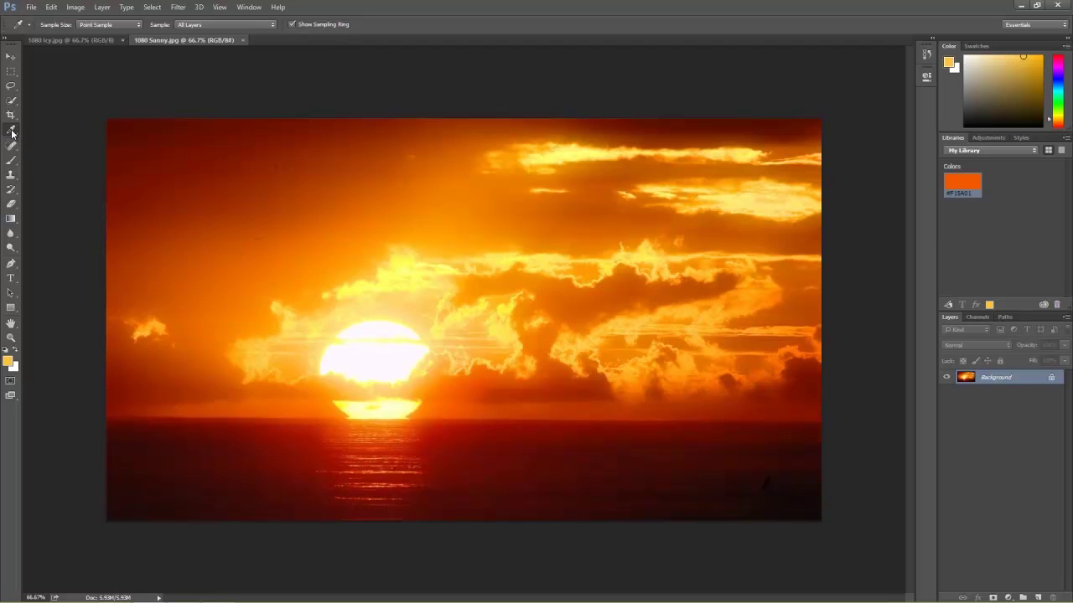
Step: Sample sunset orange fdb61c (R253 G182 B28) from the clouds as foreground colour, then return to iClone
left_click(697, 184)
mouse_move(721, 192)
left_mouse_down()
mouse_move(713, 206)
mouse_move(697, 199)
mouse_move(704, 186)
left_mouse_up()
left_click(950, 63)
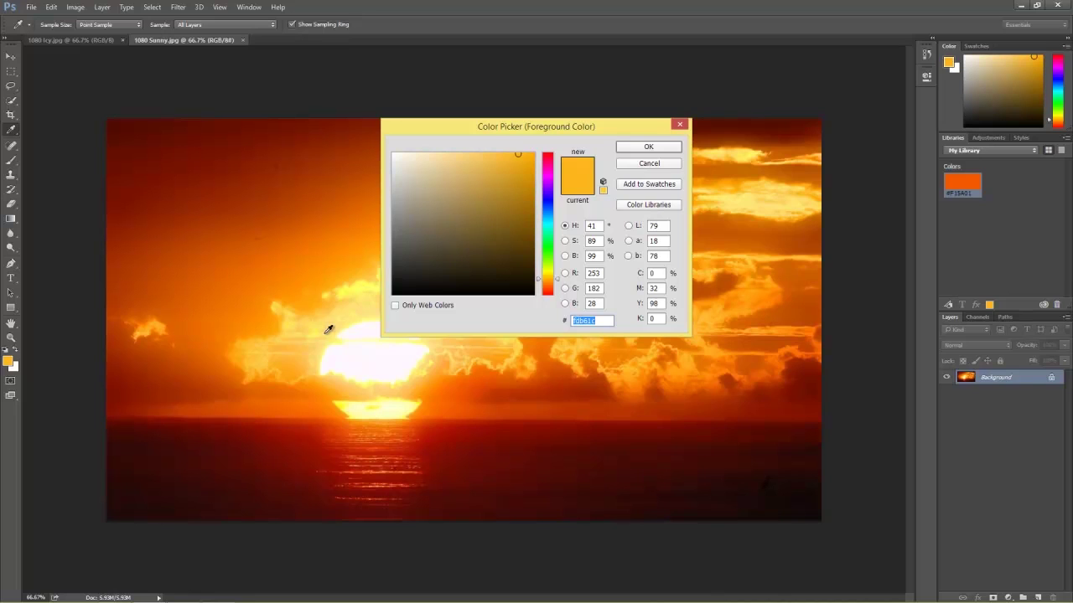
left_click(650, 165)
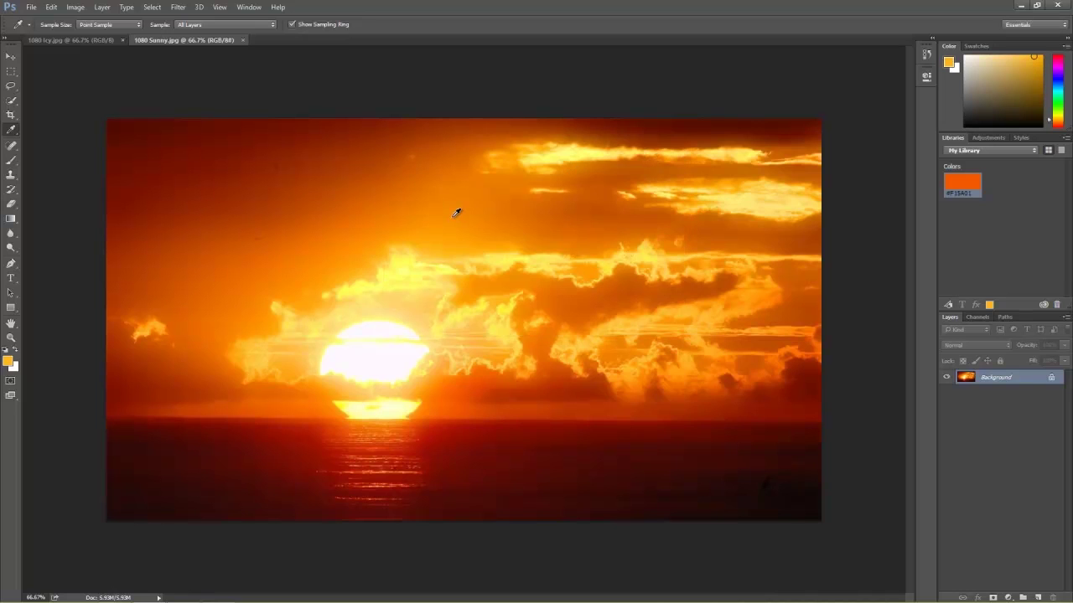
key("alt+Tab")
key("alt+Tab")
key("alt+Tab")
key("alt+Tab")
key("alt+Tab")
key("alt+Tab")
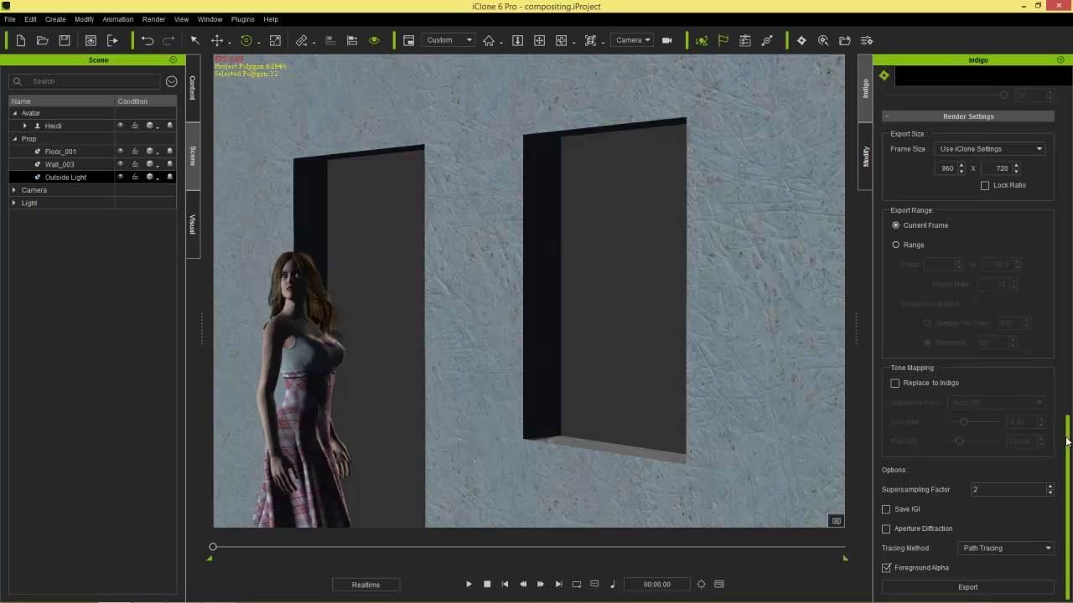
Step: Set the Outside Light's Base Emission Color to light blue and re-render in Indigo
scroll(1067, 442, "up", 15)
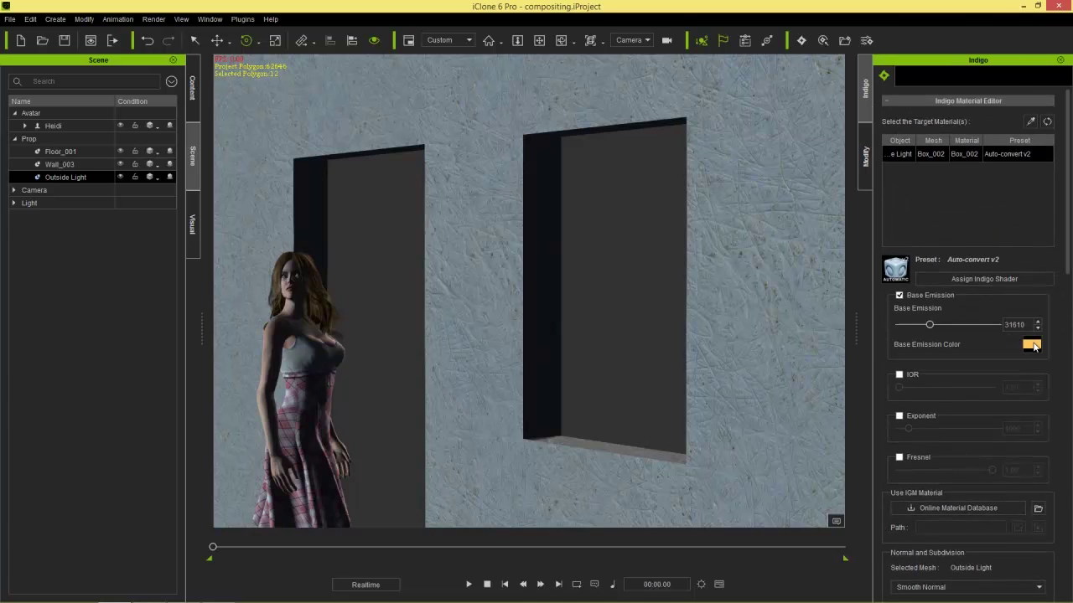
left_click(1032, 343)
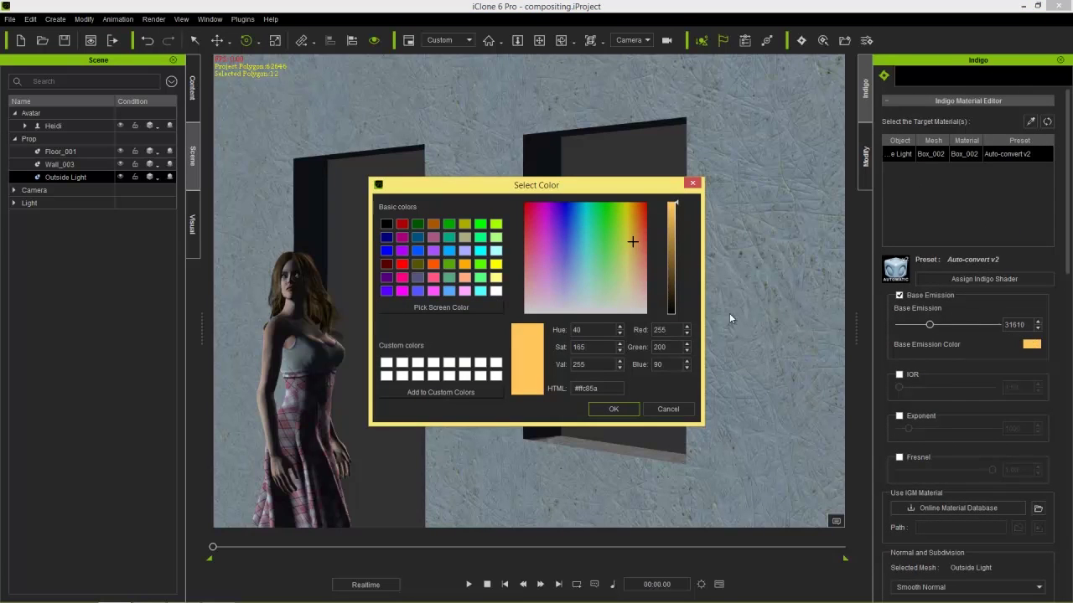
left_click(580, 271)
left_click(579, 274)
left_click(627, 408)
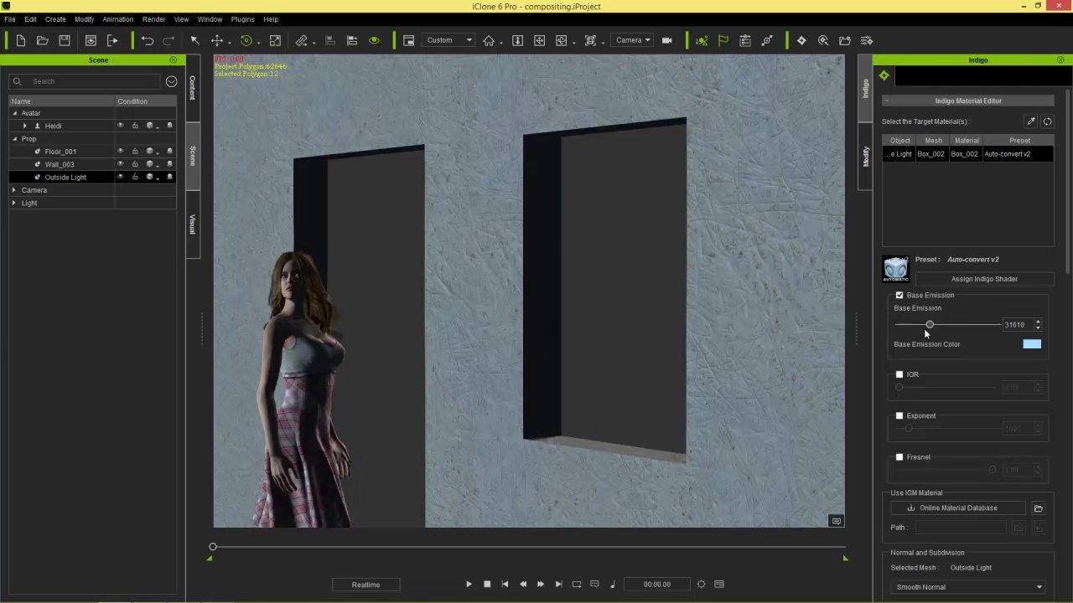
left_click(800, 46)
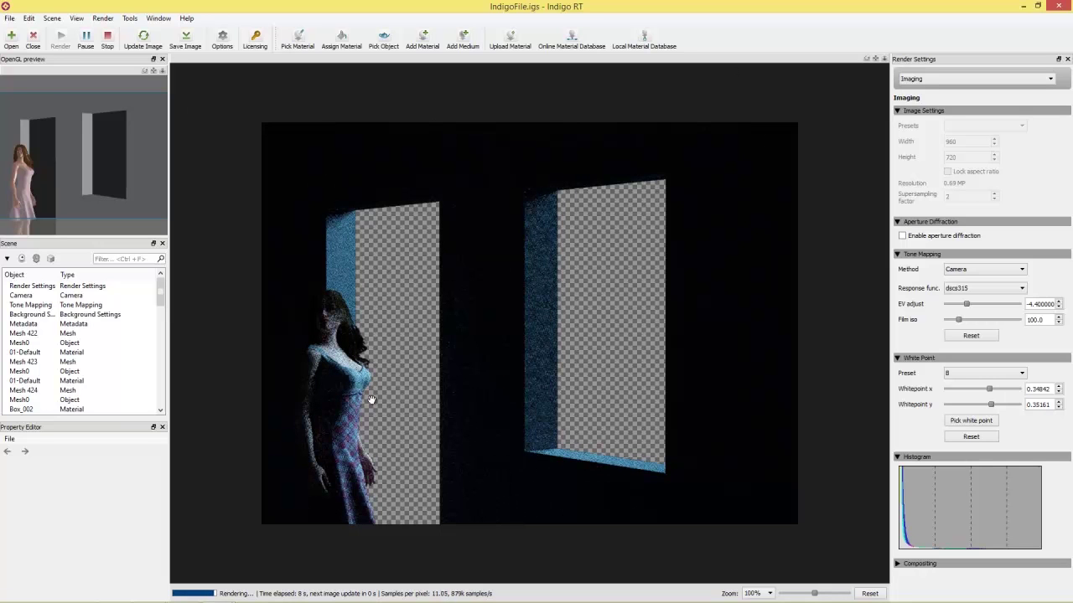
Step: Alternate between the blue and warm Indigo RT renders, ending on the warm one
key("alt+Tab")
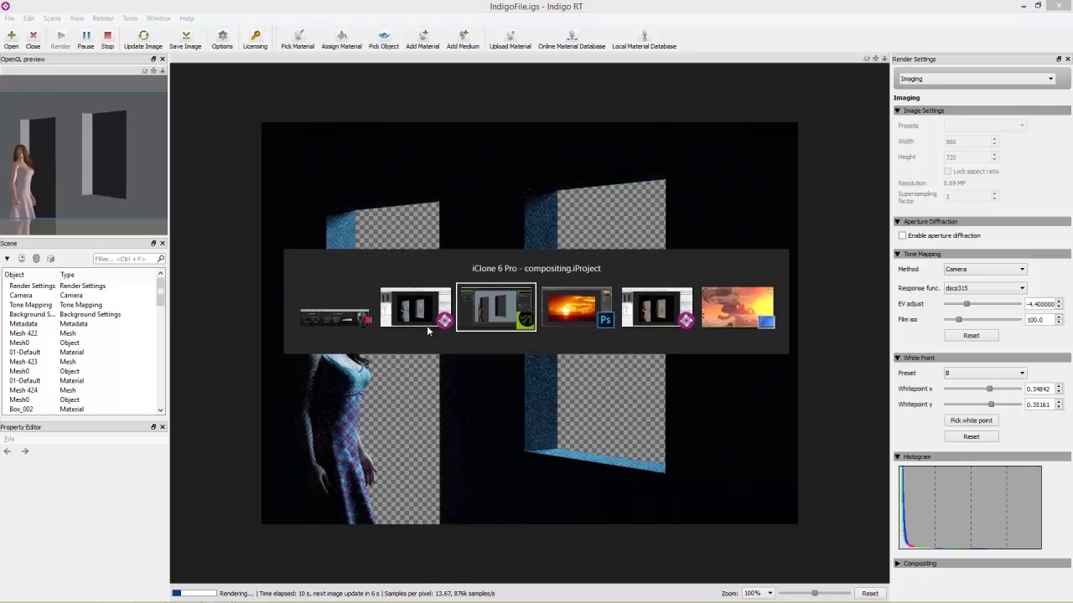
key("alt+Tab")
key("alt+Tab")
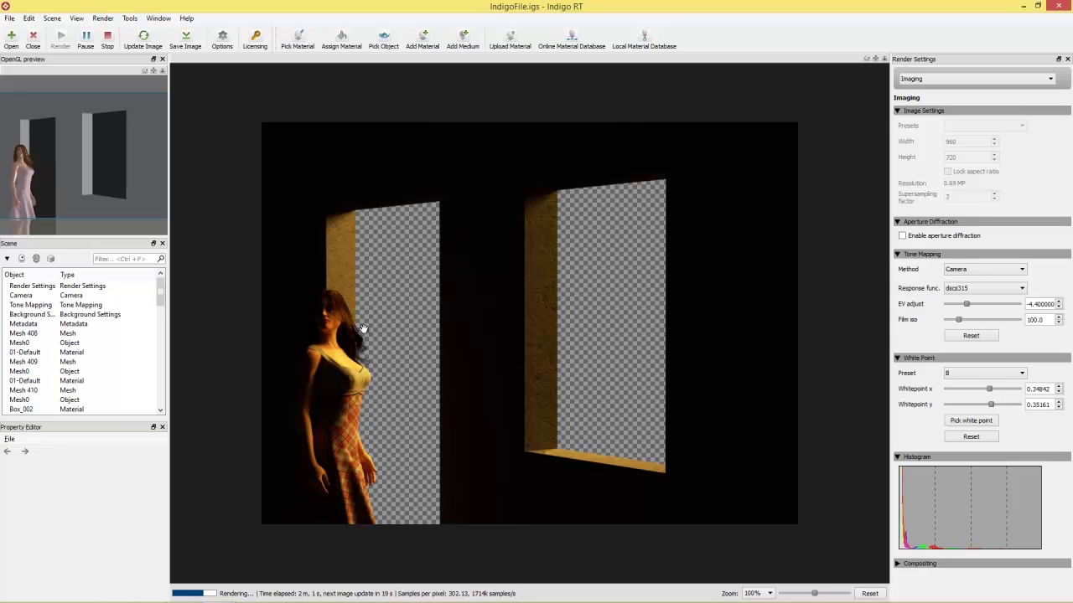
key("alt+Tab")
key("alt+Tab")
key("alt+Tab")
key("alt+Tab")
key("alt+Tab")
key("alt+Tab")
key("alt+Tab")
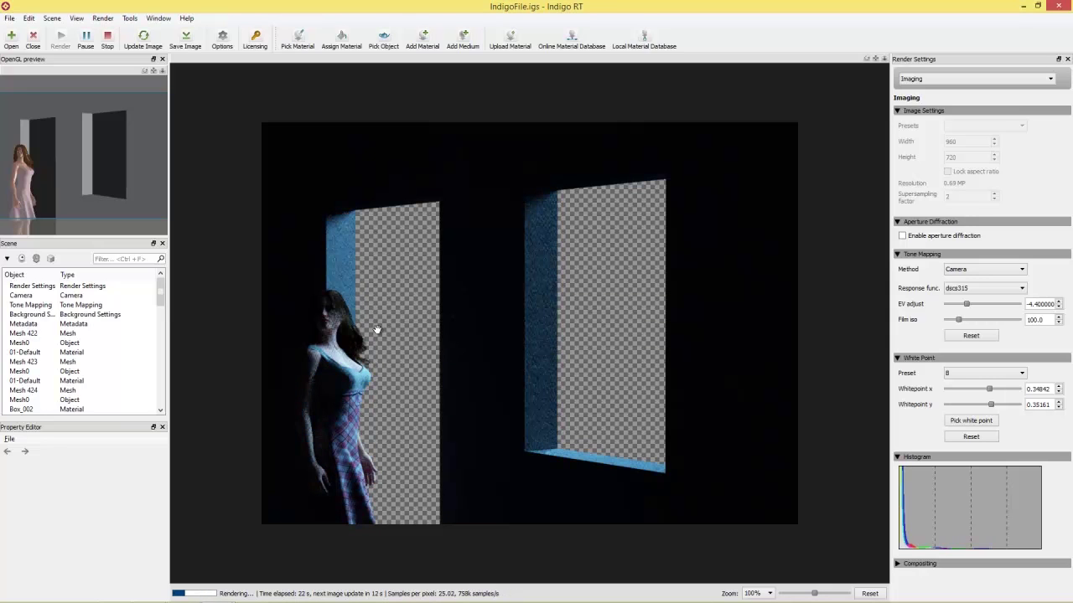
key("alt+Tab")
key("alt+Tab")
key("alt+Tab")
key("alt+Tab")
key("alt+Tab")
key("alt+Tab")
key("alt+Tab")
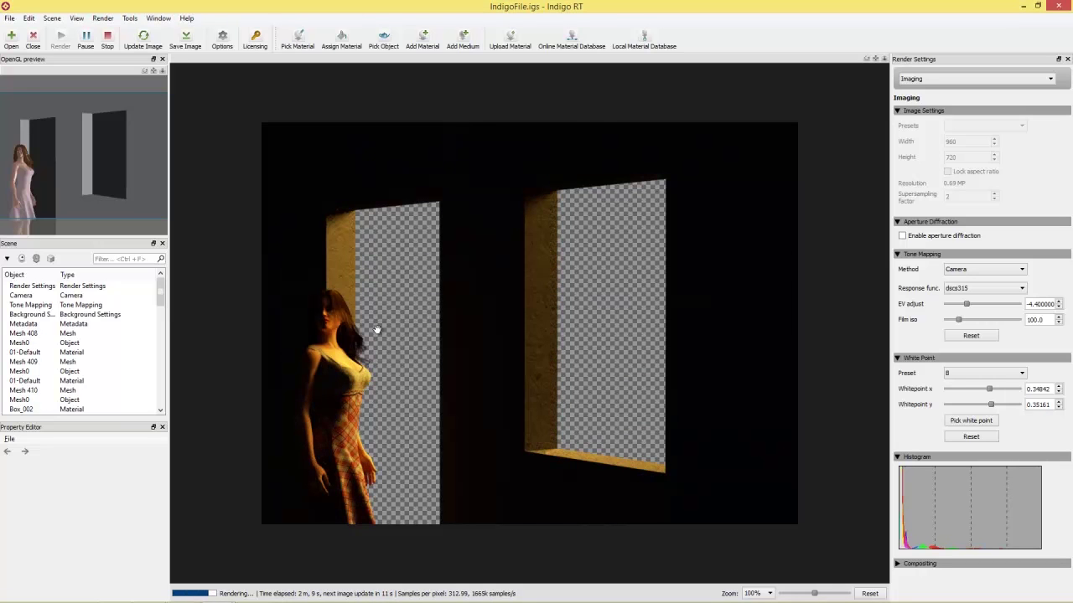
Step: Inspect the warm render at 200% zoom, panning around, then return to 100%
scroll(421, 314, "up", 1)
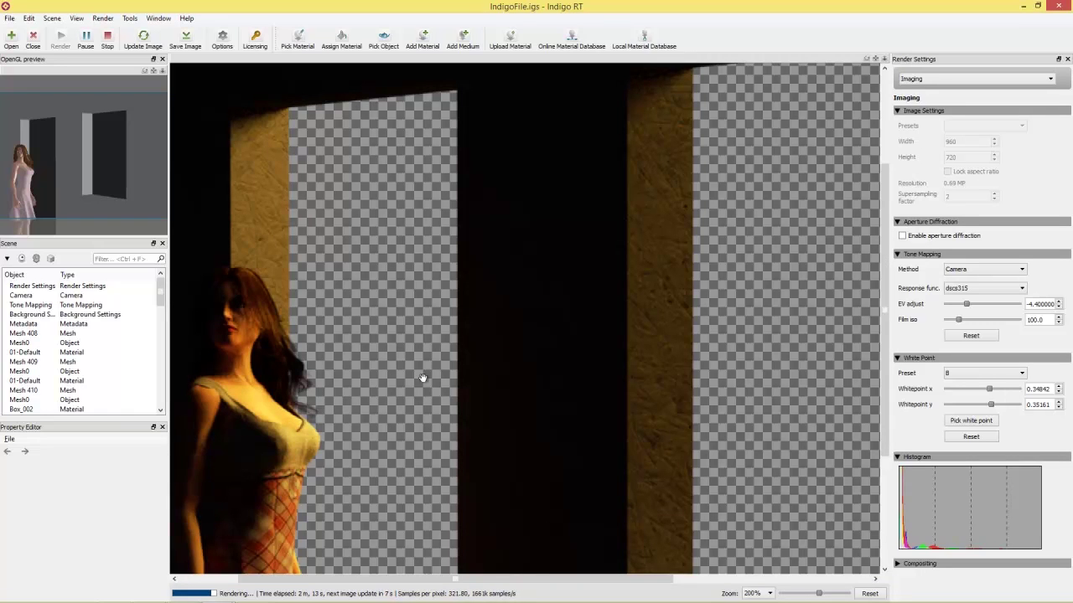
left_click_drag(381, 414, 436, 391)
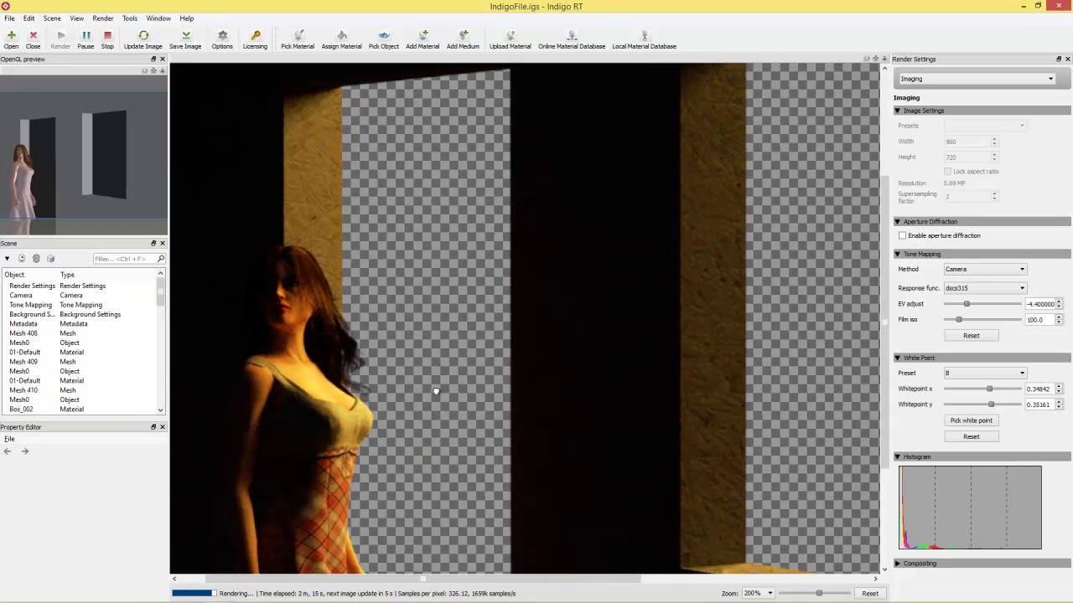
scroll(551, 329, "down", 1)
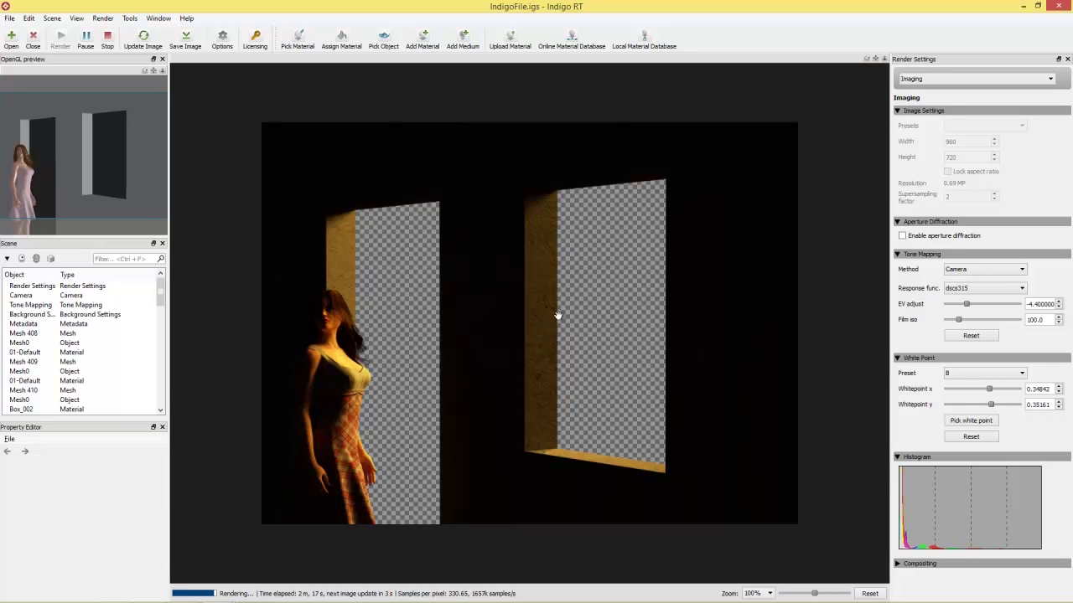
Step: Stop the warm Indigo RT render and save it to the Desktop as PNG file 's'
left_click(107, 38)
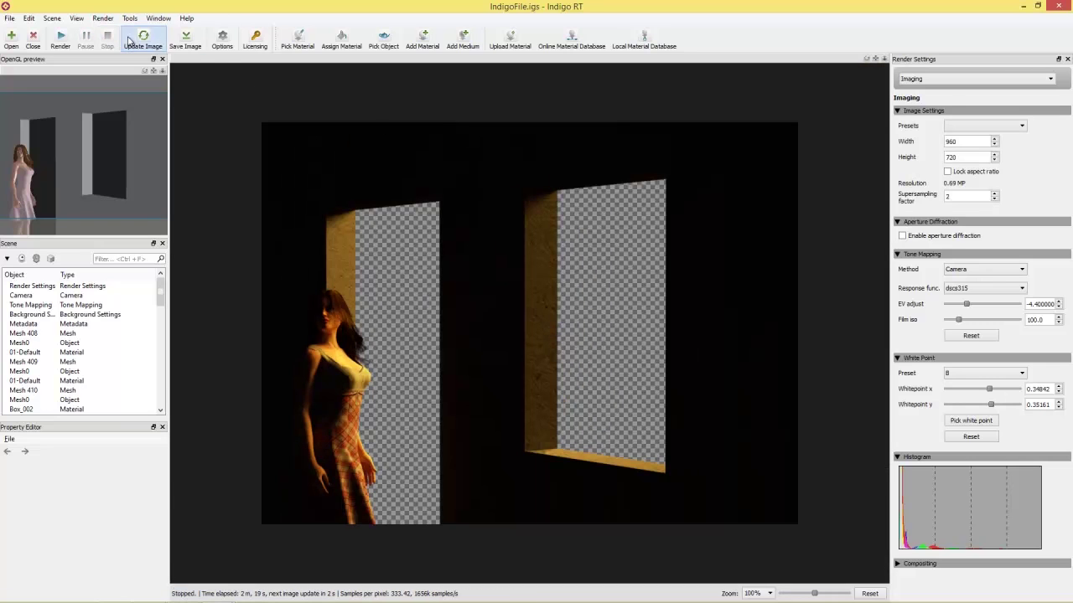
left_click(187, 47)
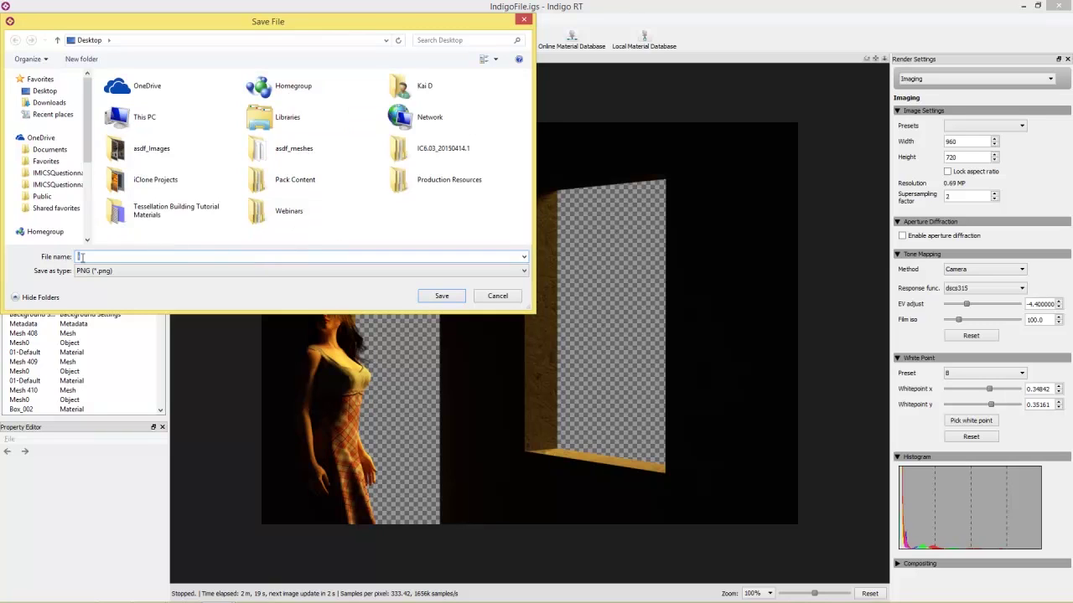
type("s")
left_click(128, 294)
left_click(91, 259)
left_click(444, 295)
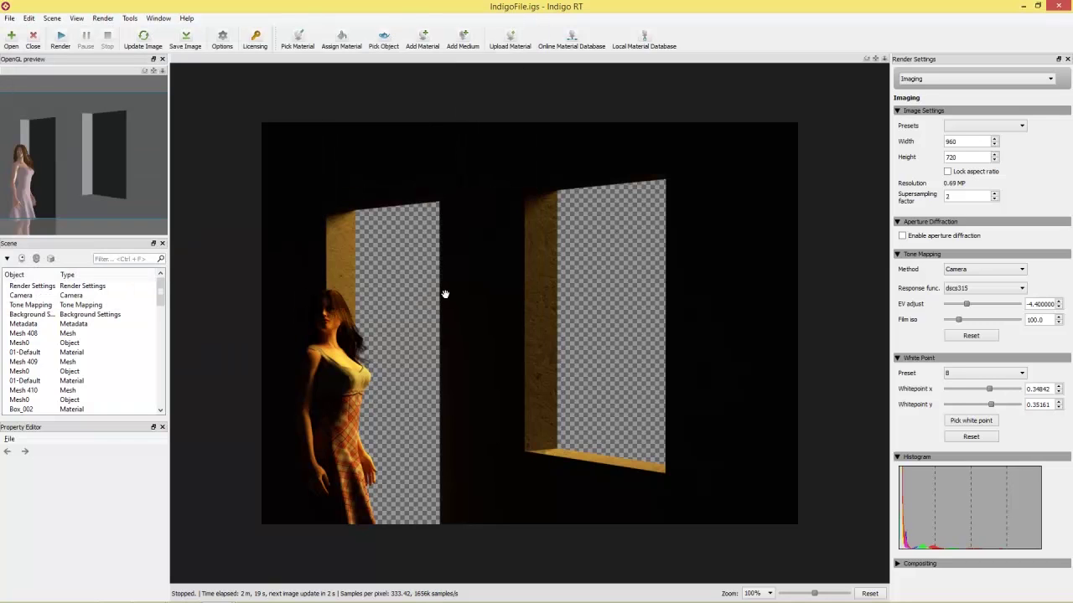
key("alt+Tab")
key("alt+Tab")
key("alt+Tab")
key("alt+Tab")
key("alt+Tab")
key("alt+Tab")
key("alt+Tab")
key("alt+Tab")
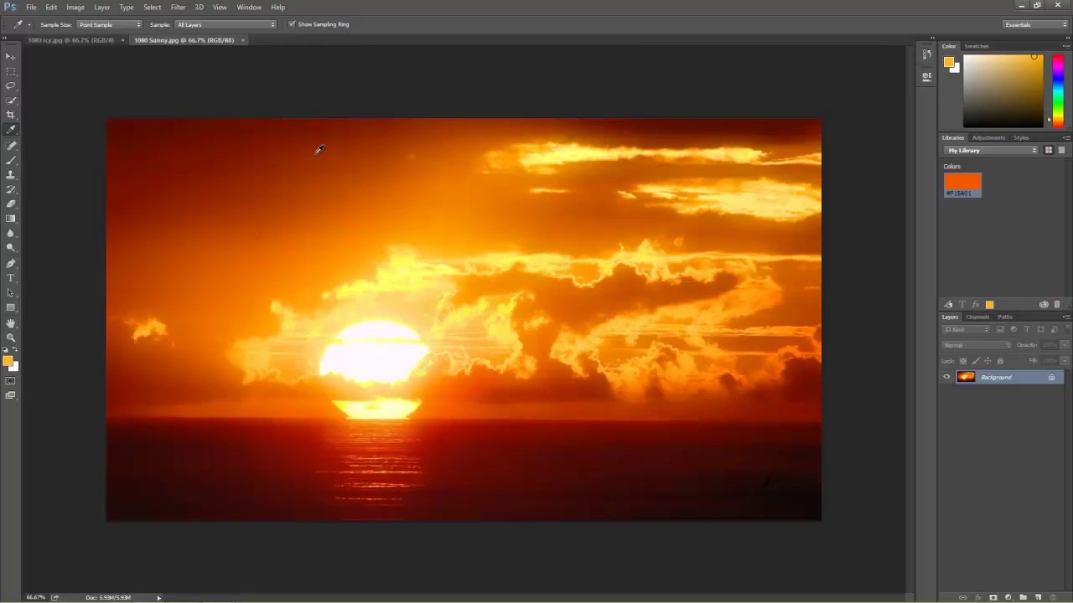
Step: Open s.png from the Desktop as a third Photoshop document
left_click(32, 8)
left_click(50, 31)
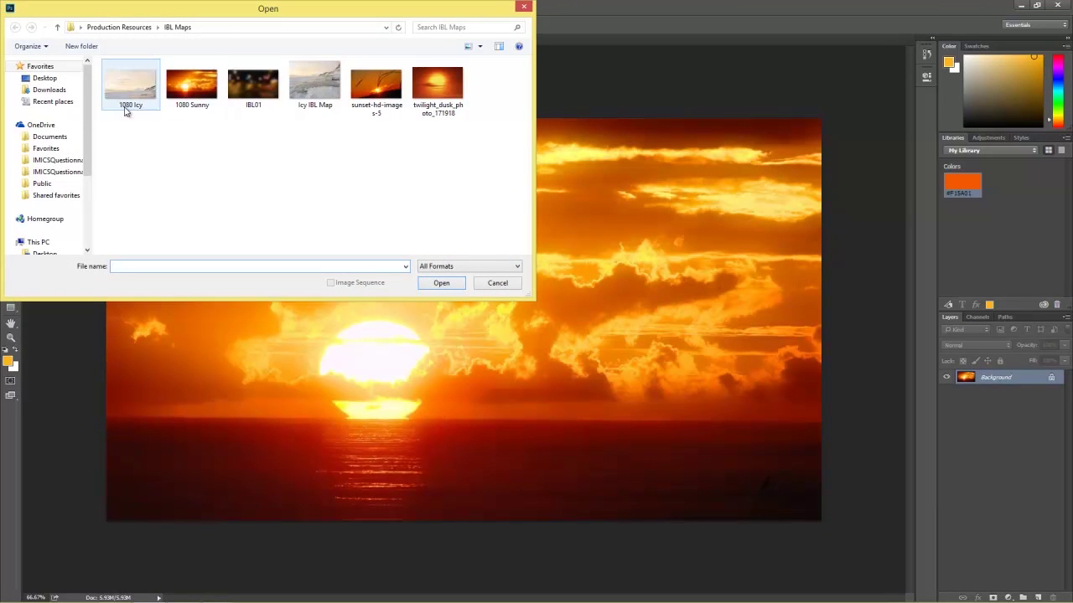
left_click(42, 78)
scroll(318, 201, "down", 2)
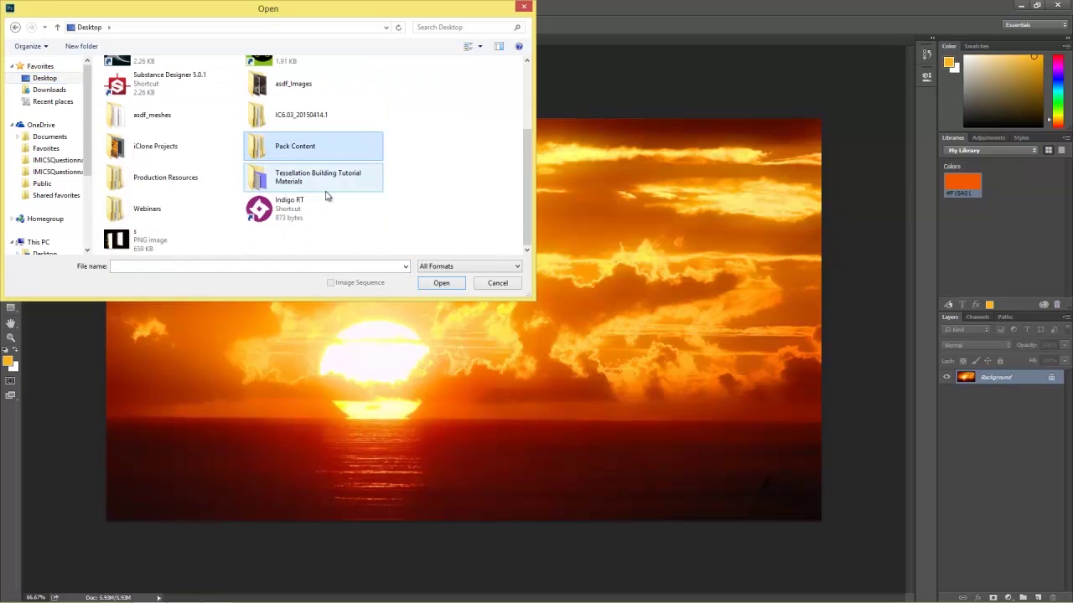
left_click(139, 242)
double_click(139, 241)
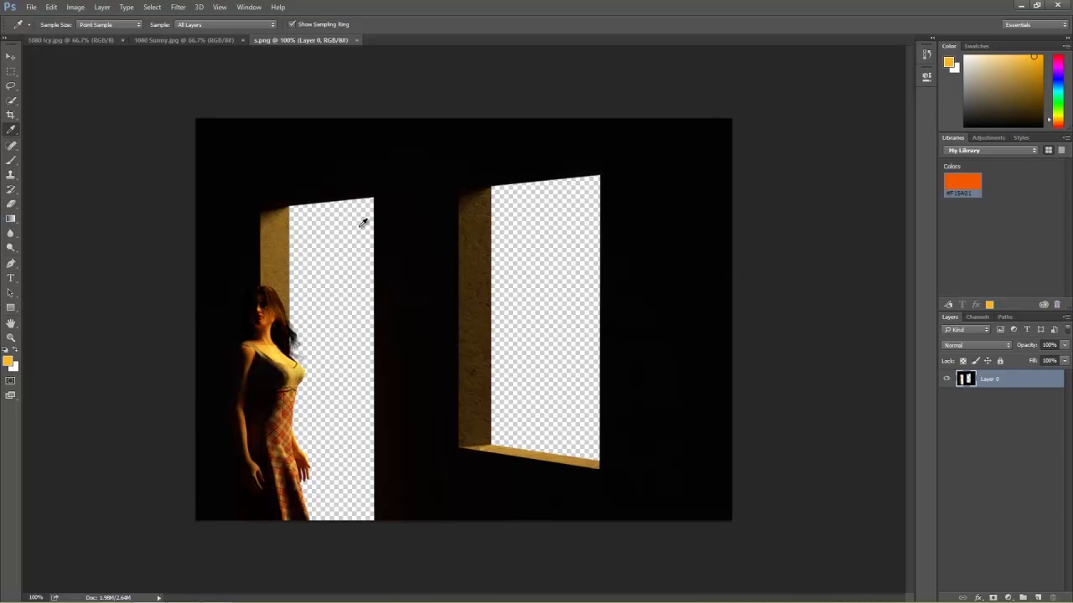
Step: Copy the whole s render and paste it onto the 1080 Sunny sunset document
key("ctrl+a")
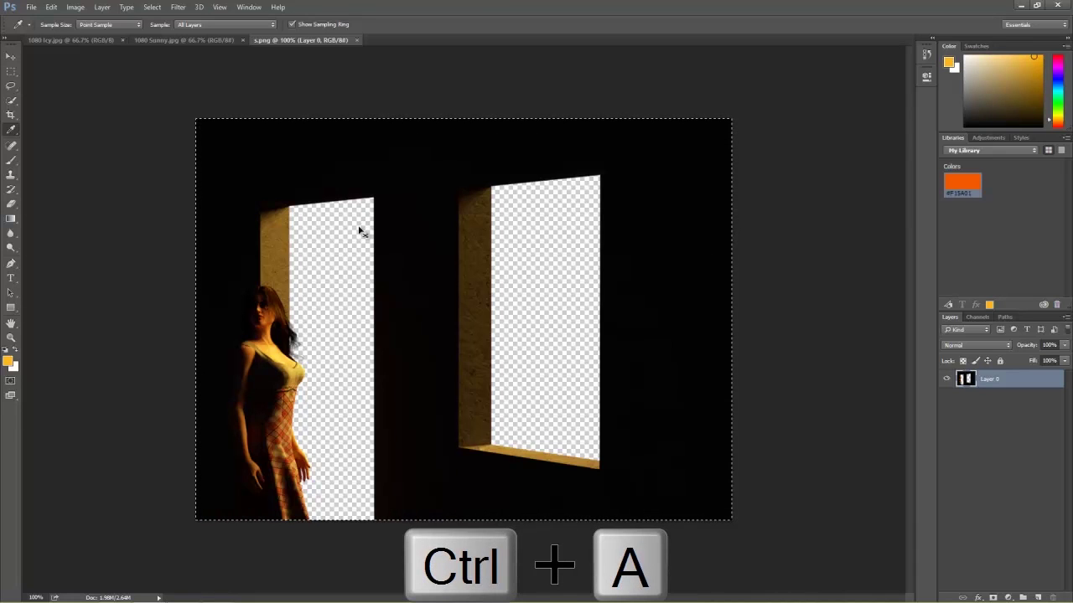
key("ctrl+c")
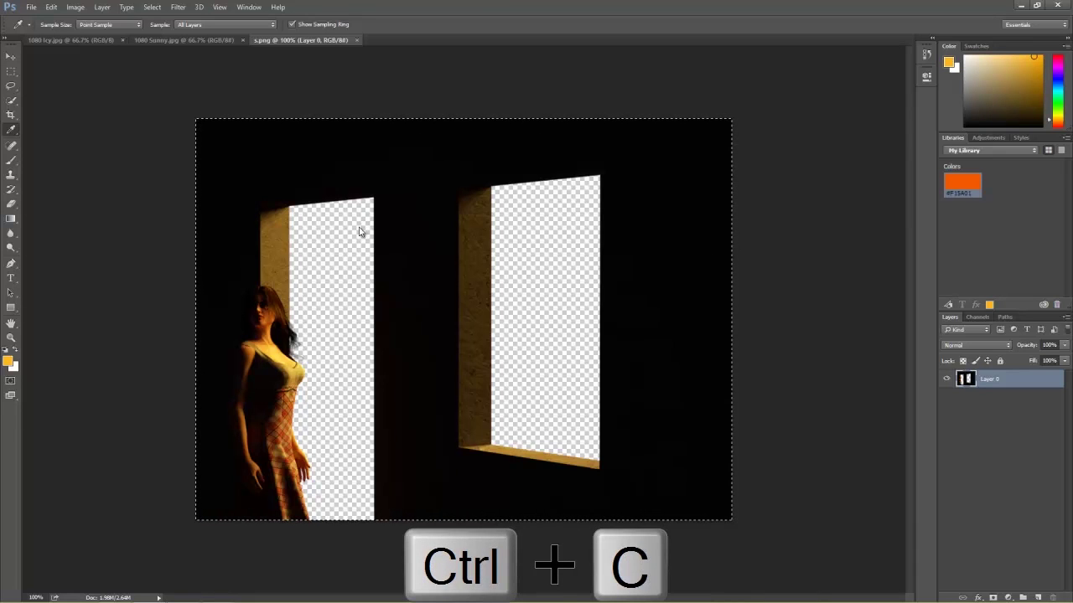
left_click(176, 40)
key("ctrl+v")
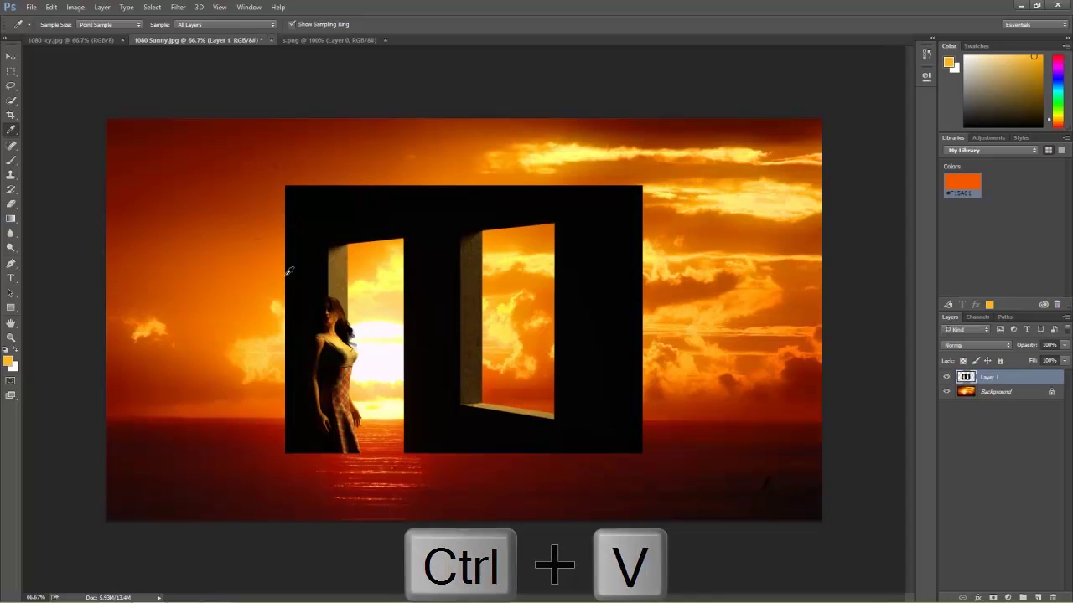
Step: Move the pasted render to the lower-left corner and merge visible layers into one
key("v")
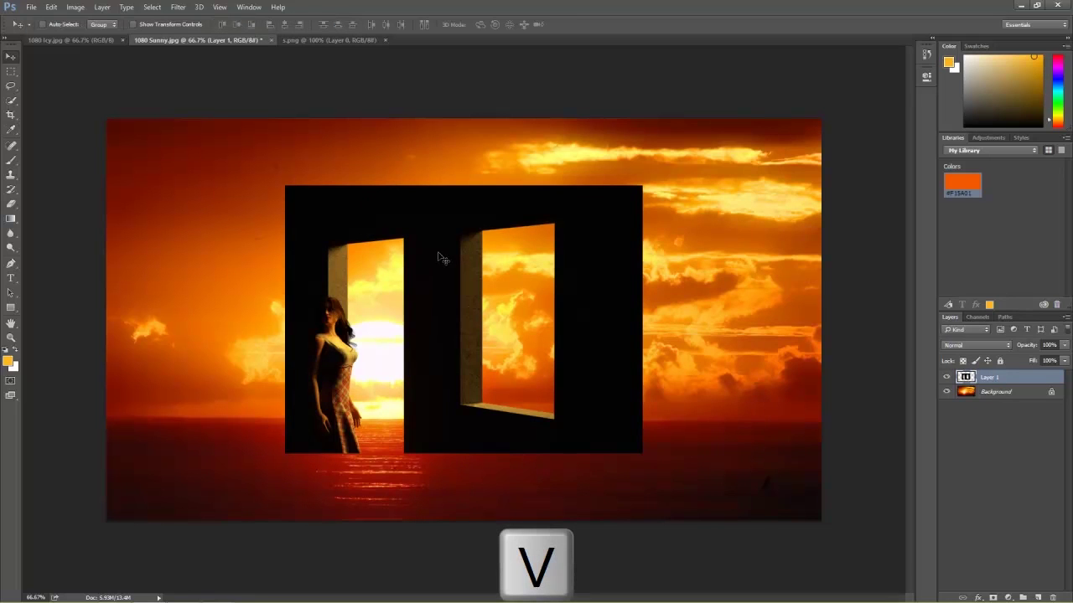
left_click_drag(436, 264, 280, 326)
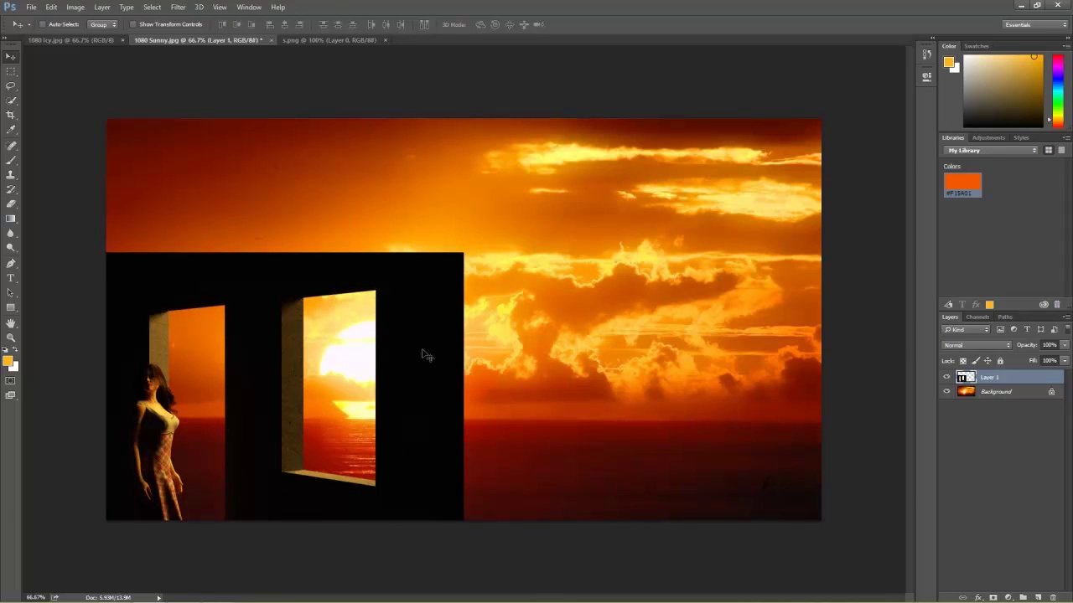
right_click(990, 380)
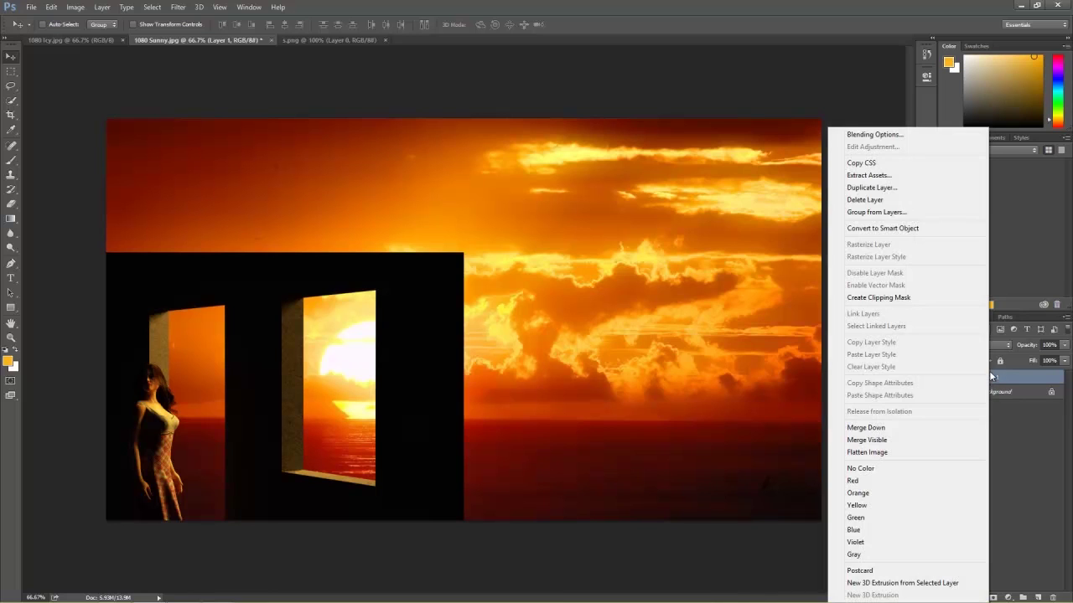
left_click(891, 442)
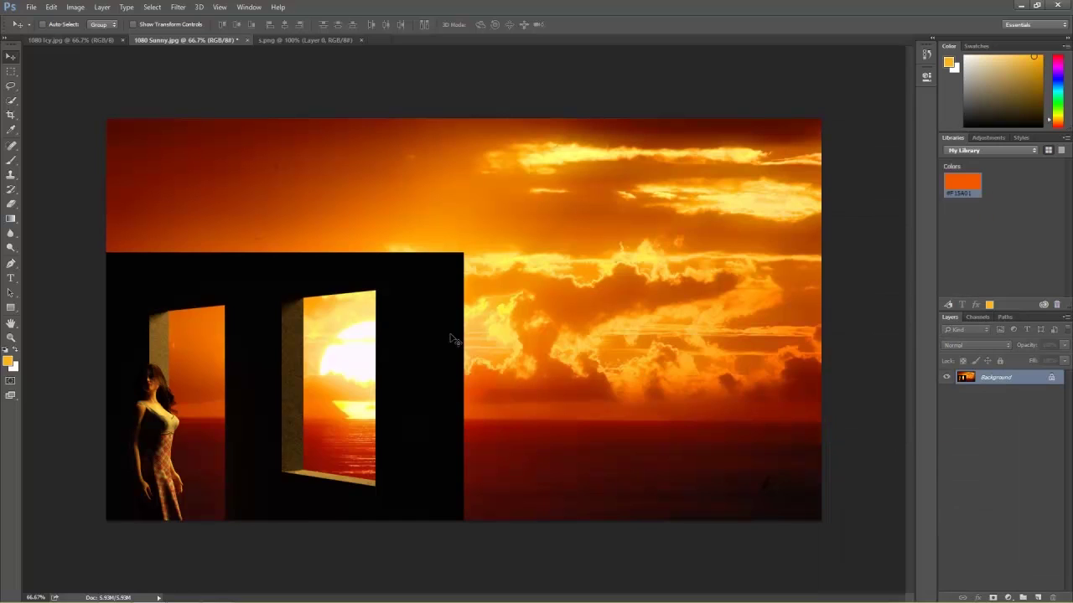
Step: Marquee the black wall area and paste it into a new Untitled-1 document as Layer 1
key("m")
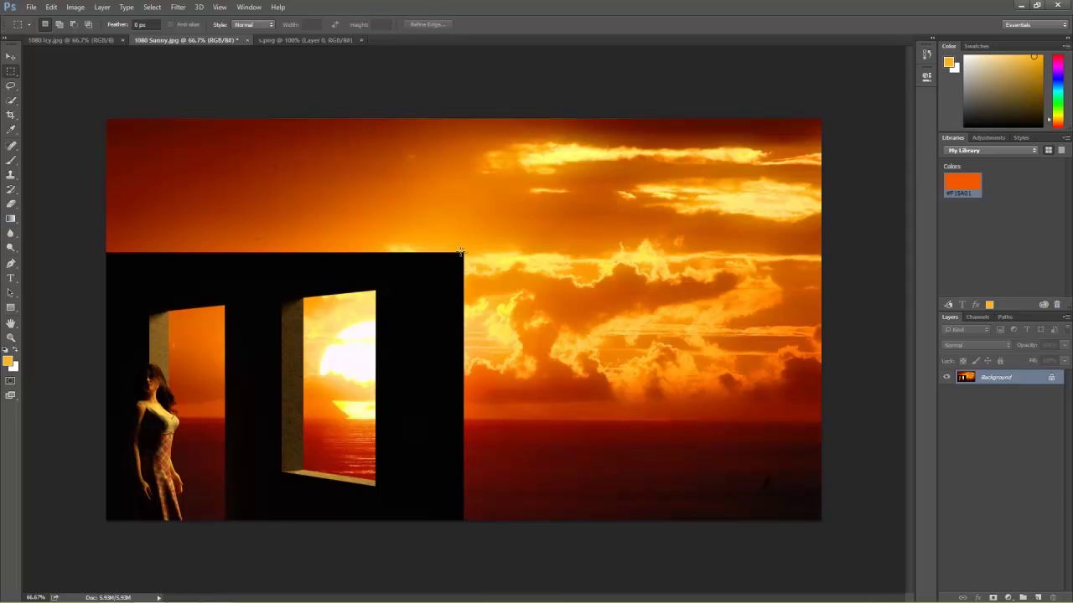
left_click_drag(462, 251, 76, 536)
left_click(34, 8)
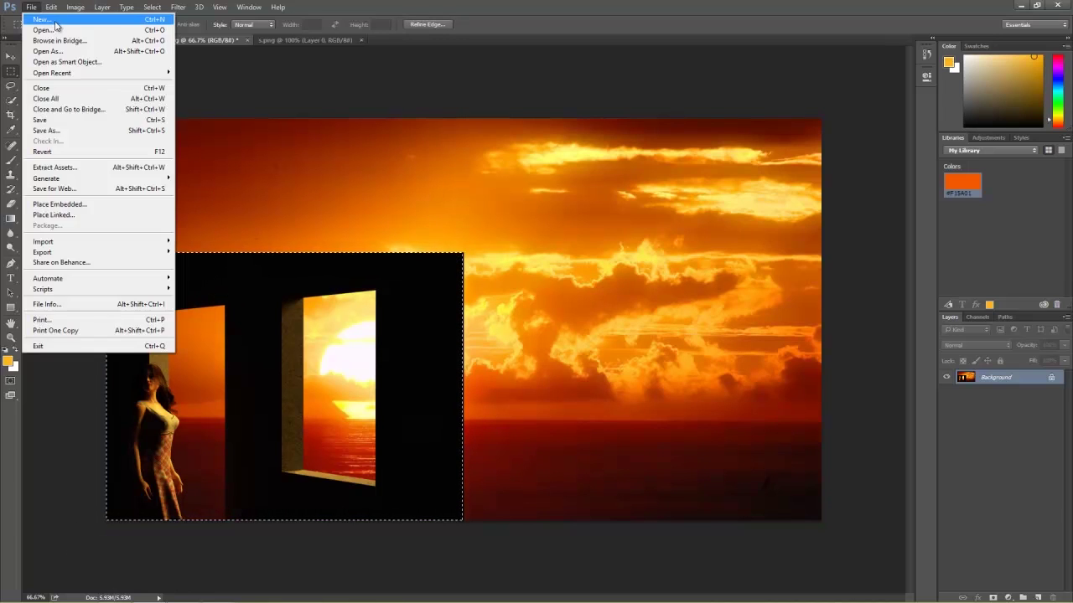
left_click(56, 23)
left_click(653, 143)
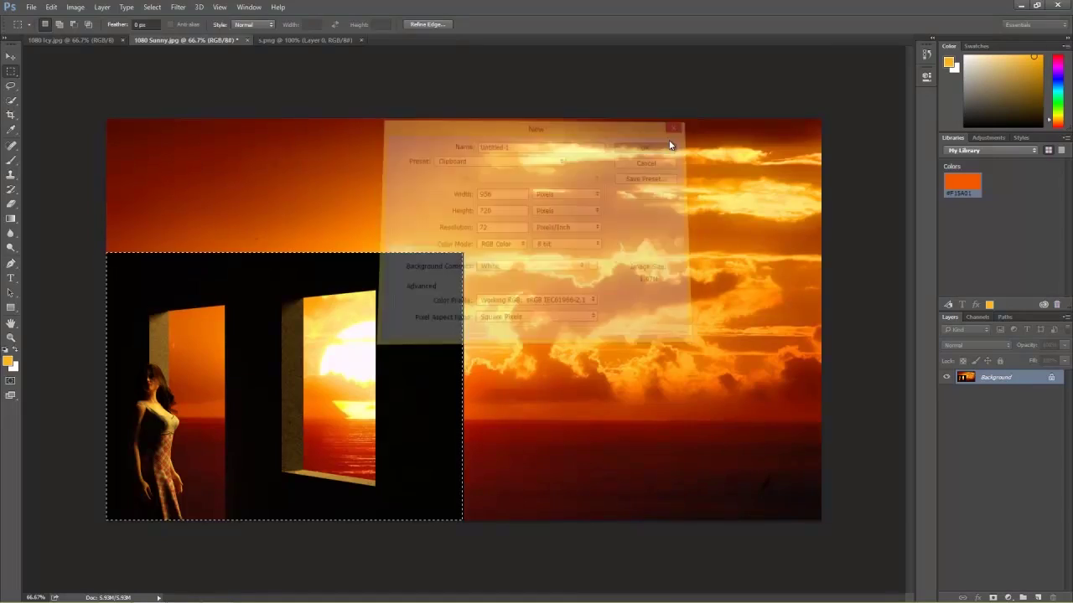
key("ctrl+v")
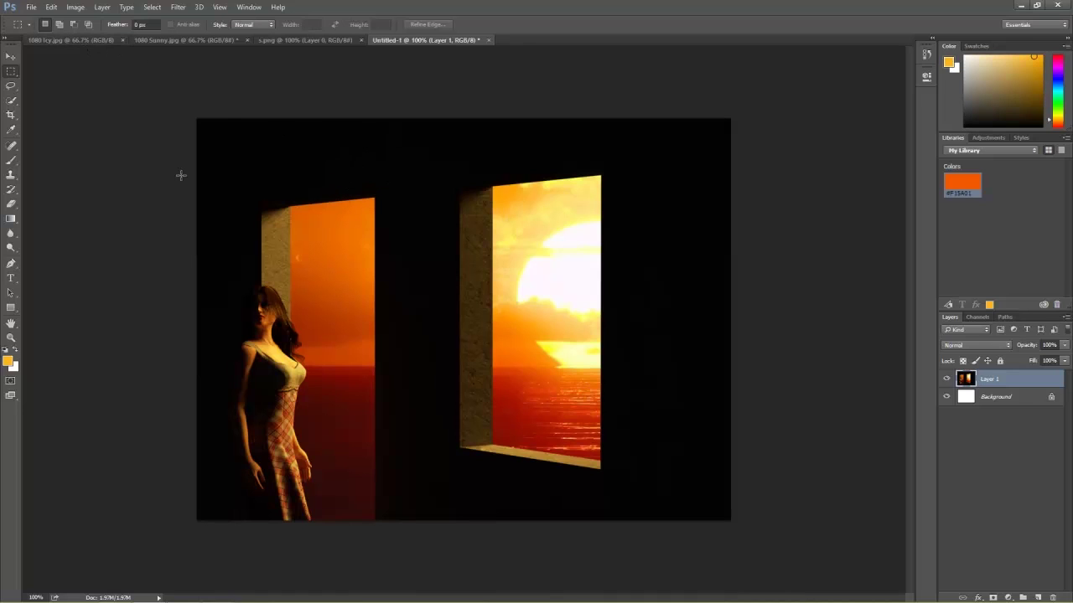
key("alt+Tab")
key("alt+Tab")
key("alt+Tab")
key("alt+Tab")
key("alt+Tab")
key("alt+Tab")
key("alt+Tab")
key("alt+Tab")
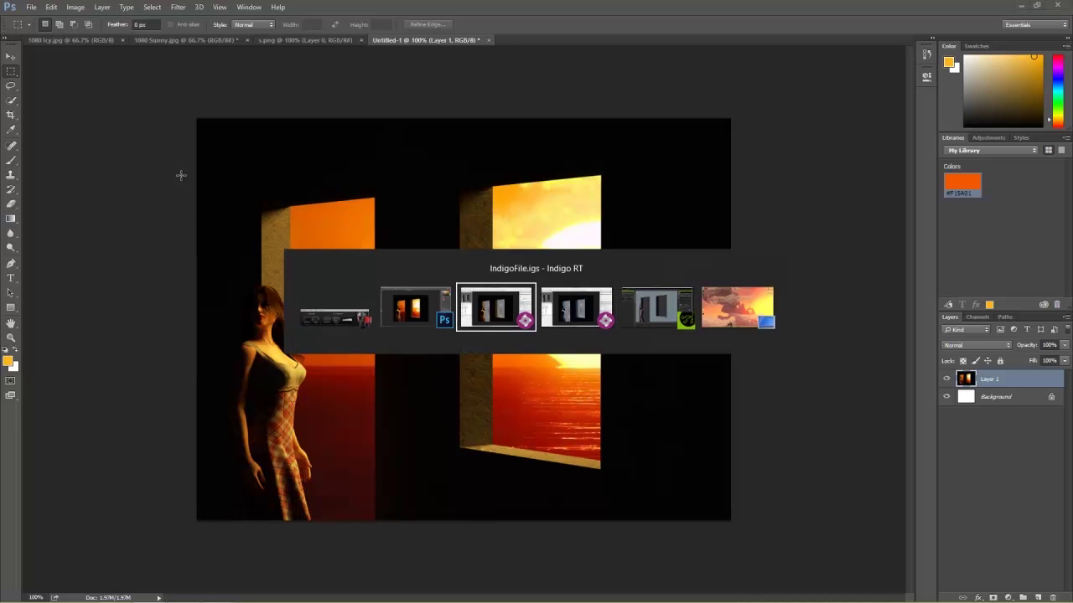
key("alt+Tab")
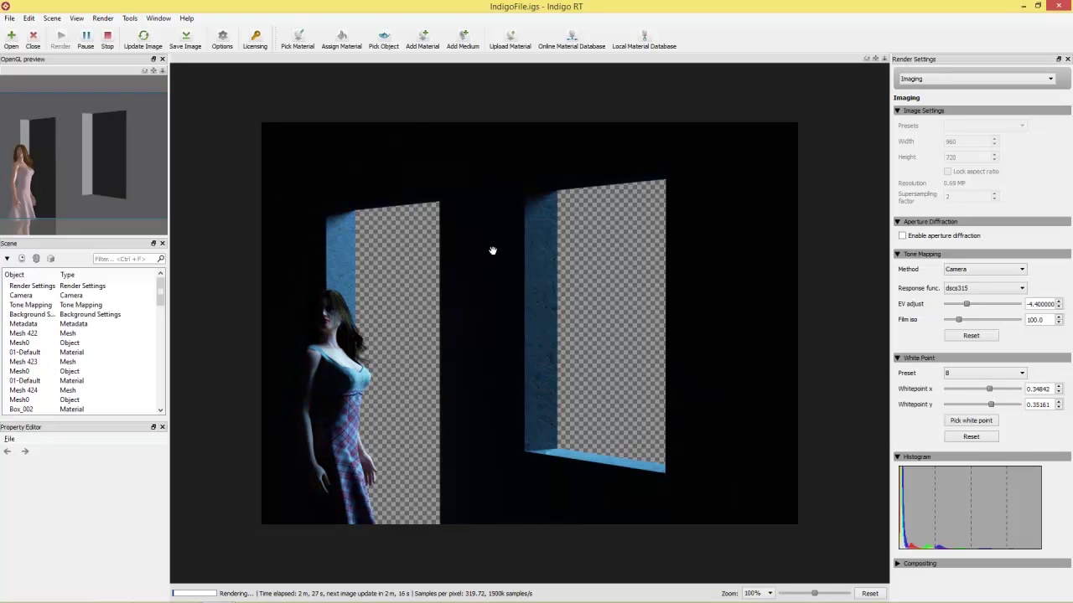
Step: Stop the cool-lit Indigo RT render and save it as image 'i'
left_click(108, 39)
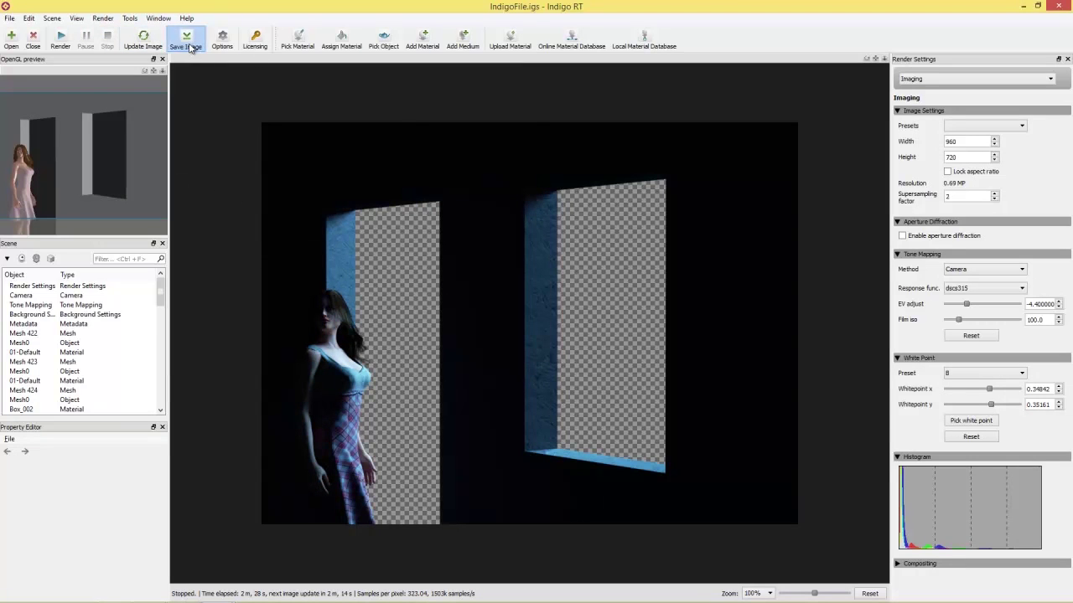
left_click(188, 41)
type("i")
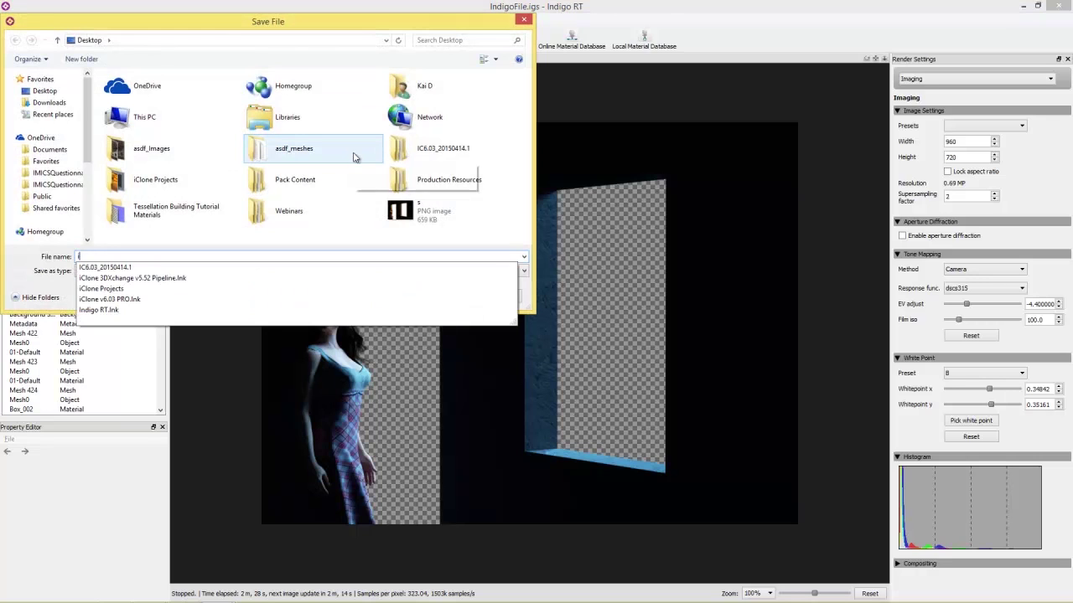
left_click(76, 282)
left_click(441, 297)
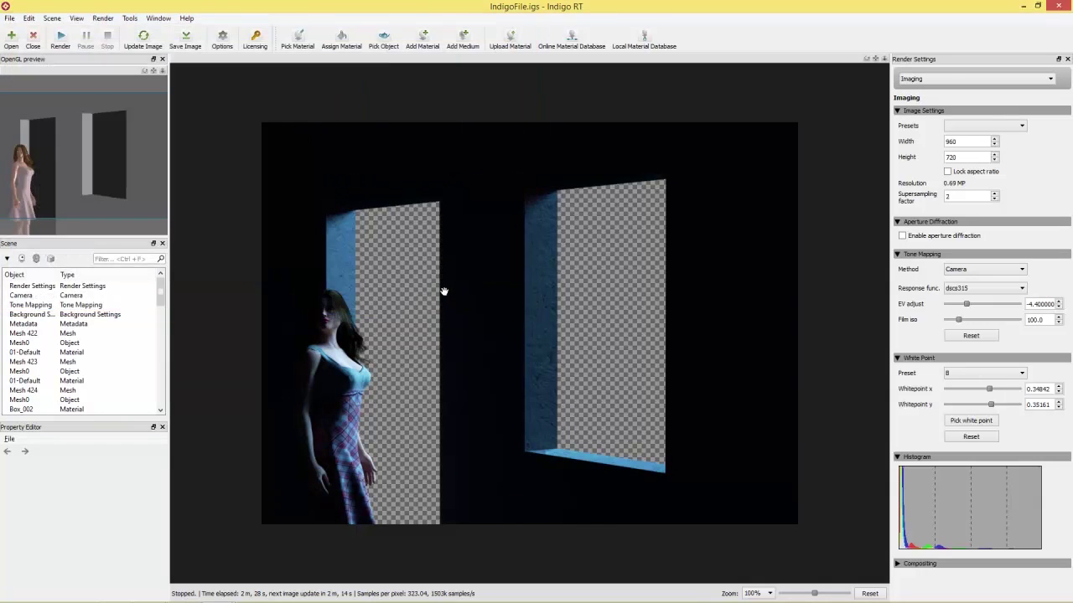
Step: Return to Photoshop's 1080 Icy.jpg landscape document
key("alt+Tab")
key("alt+Tab")
key("alt+Tab")
key("alt+Tab")
key("alt+Tab")
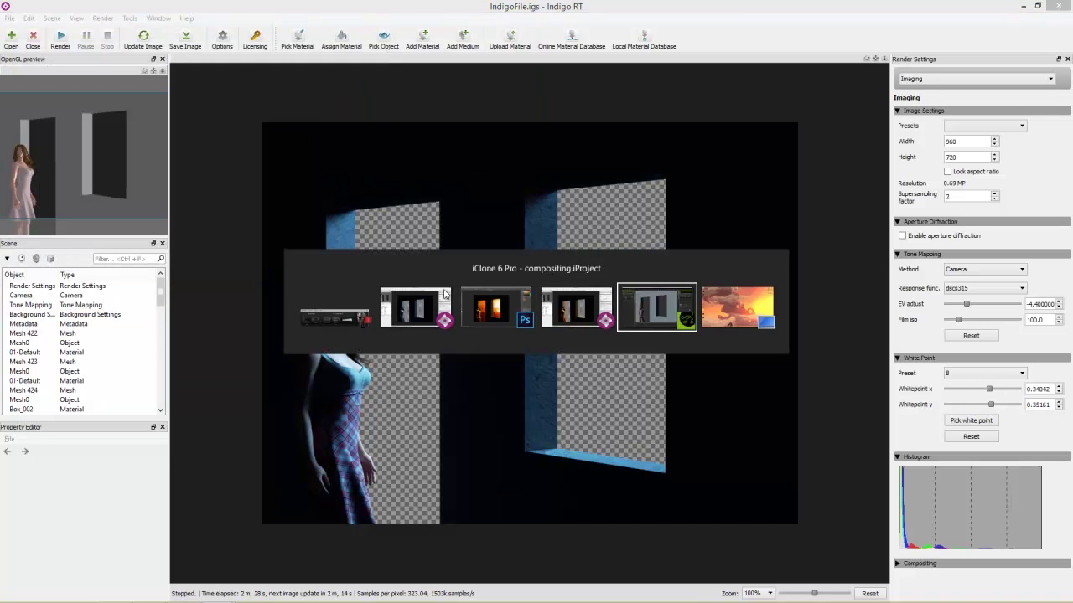
key("alt+Tab")
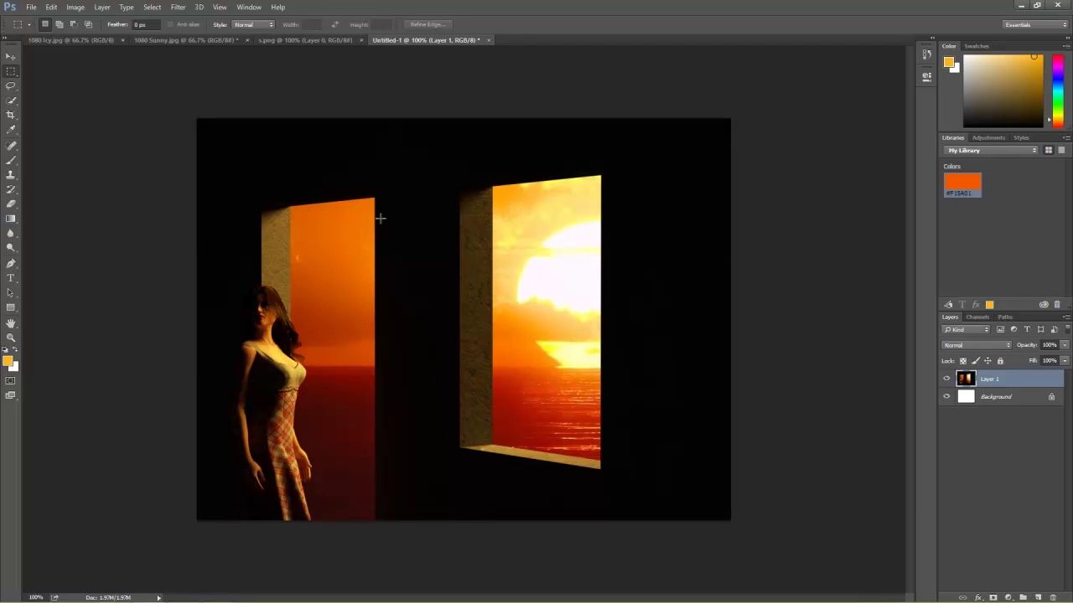
left_click(91, 41)
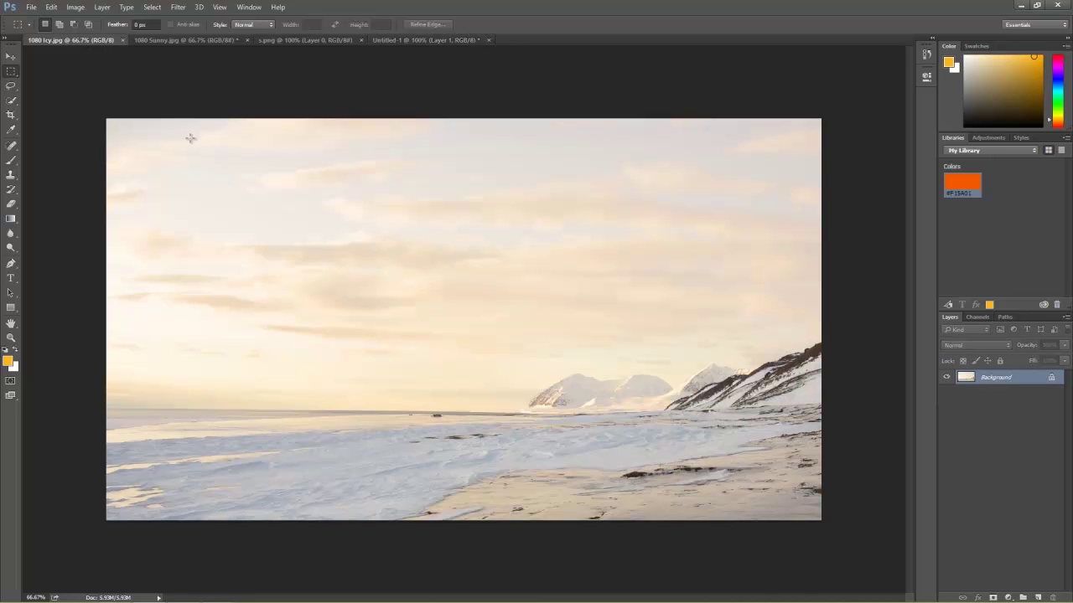
Step: Open i.png from the IC6.03_20150414.1 folder in Photoshop
left_click(31, 6)
left_click(38, 28)
left_click(343, 231)
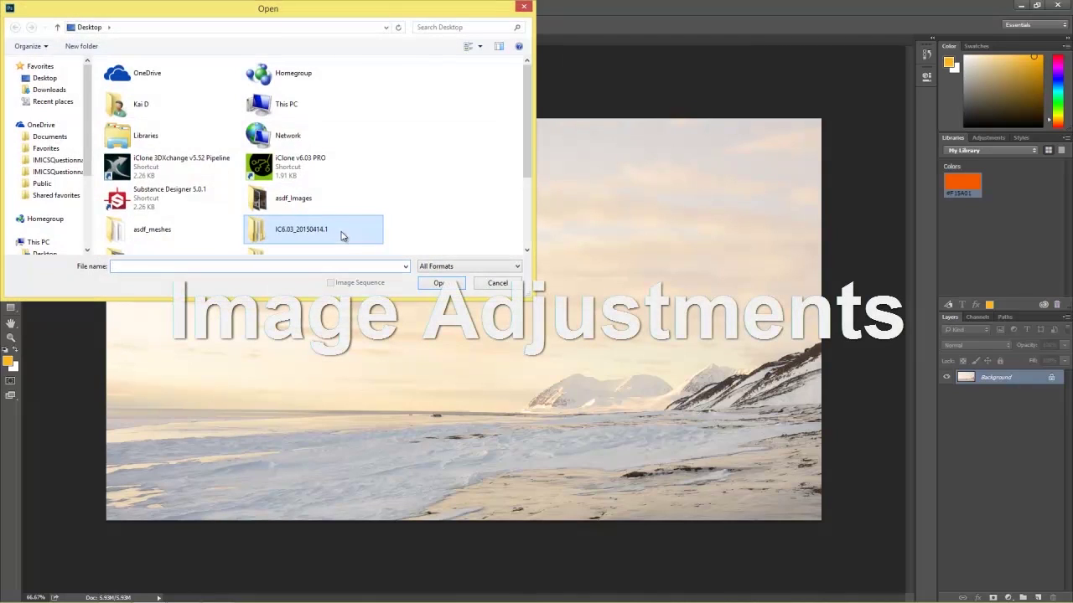
scroll(342, 233, "down", 3)
double_click(308, 213)
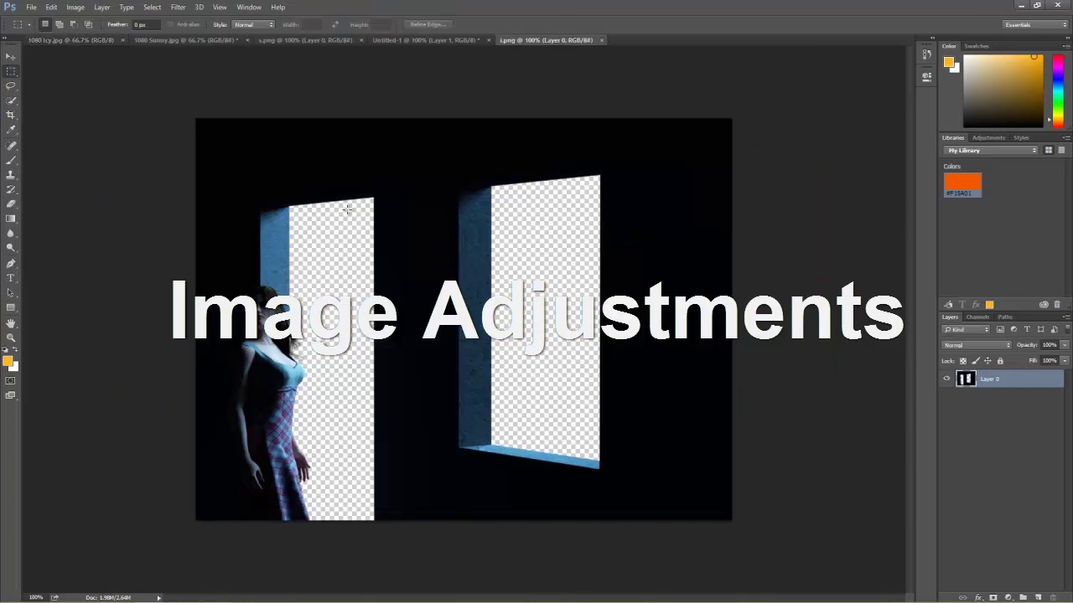
Step: Copy the whole i.png render into 1080 Icy.jpg and move it to the lower-left
key("ctrl+a")
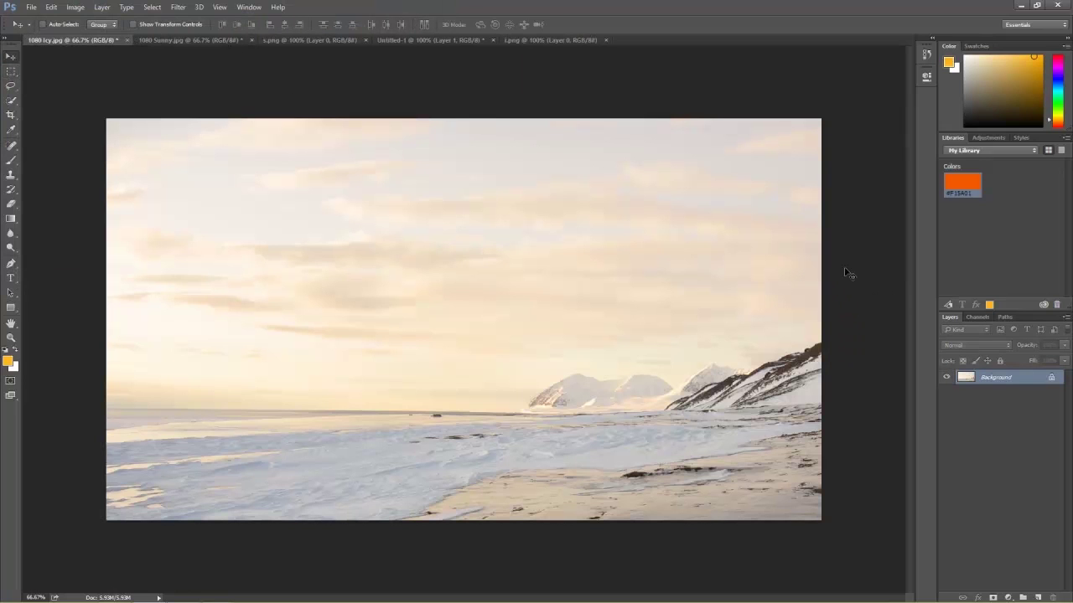
key("ctrl+v")
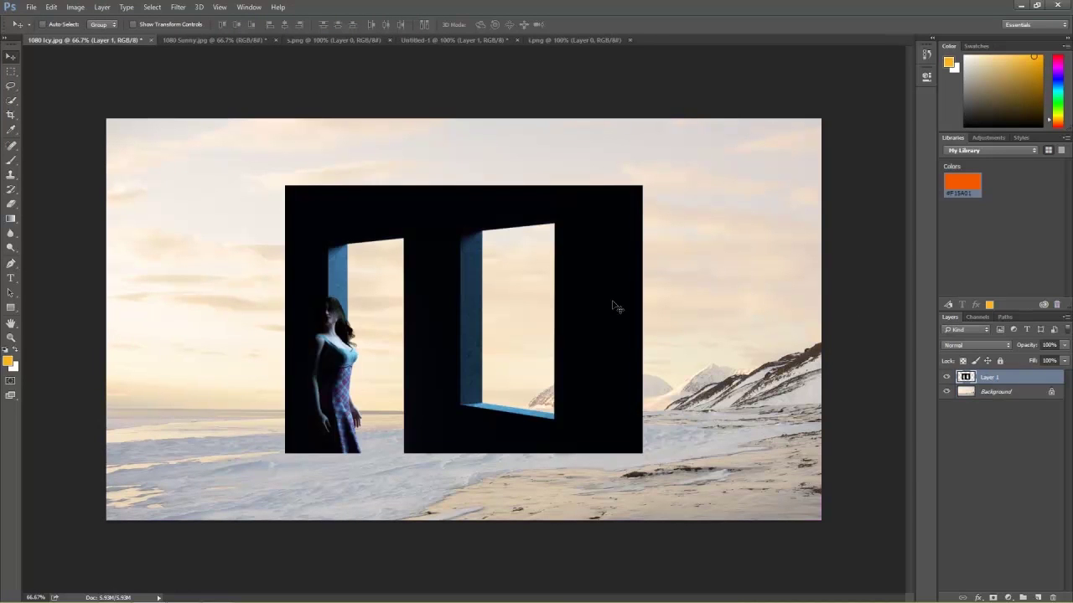
left_click_drag(458, 248, 282, 316)
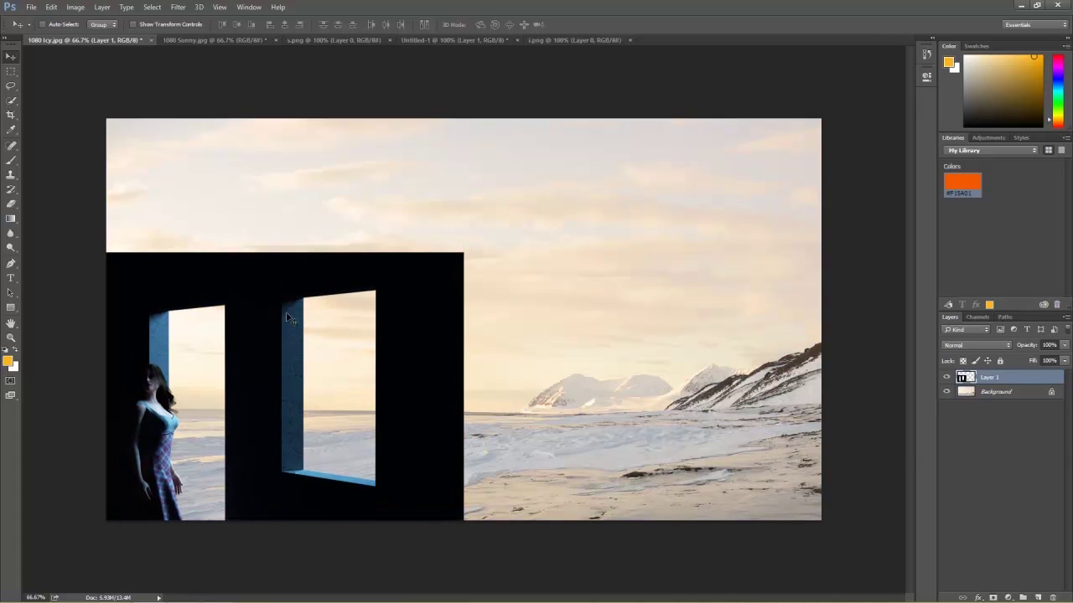
scroll(304, 331, "up", 2, "alt")
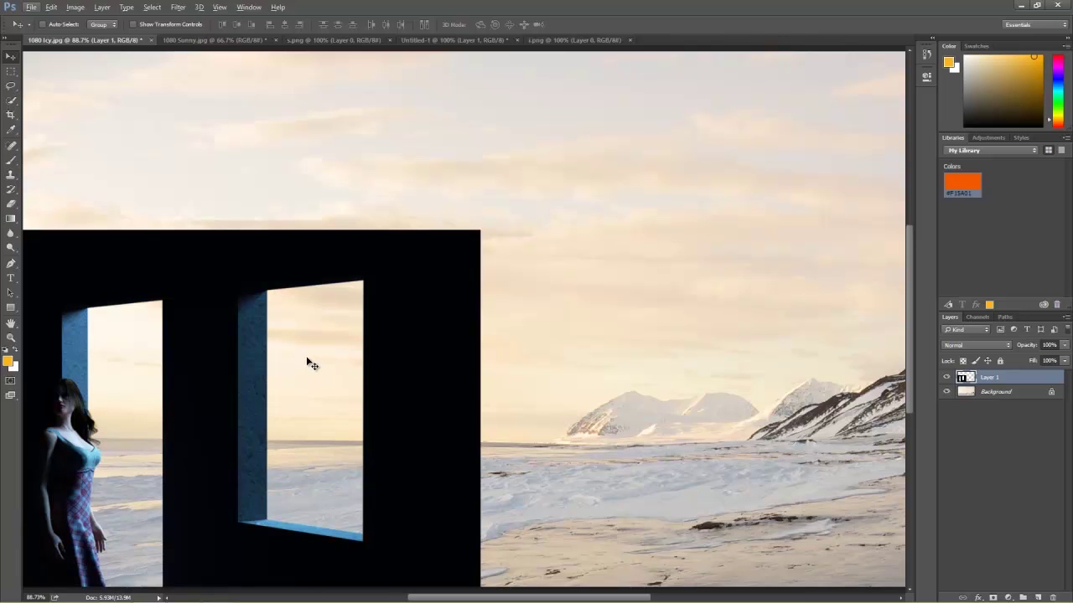
key("ctrl+t")
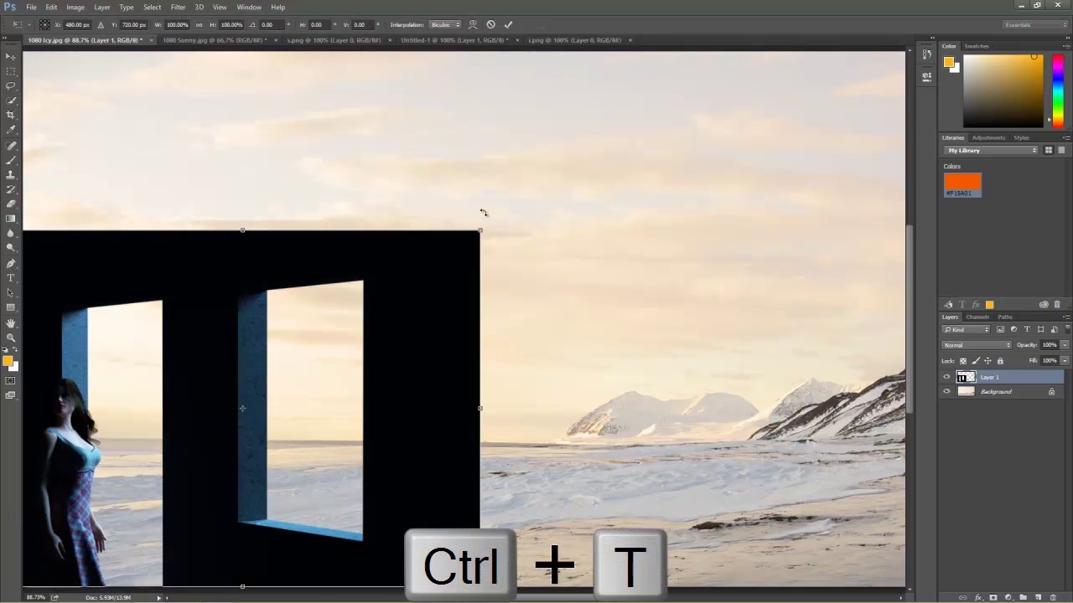
left_click_drag(481, 228, 618, 272, "shift")
key("Return")
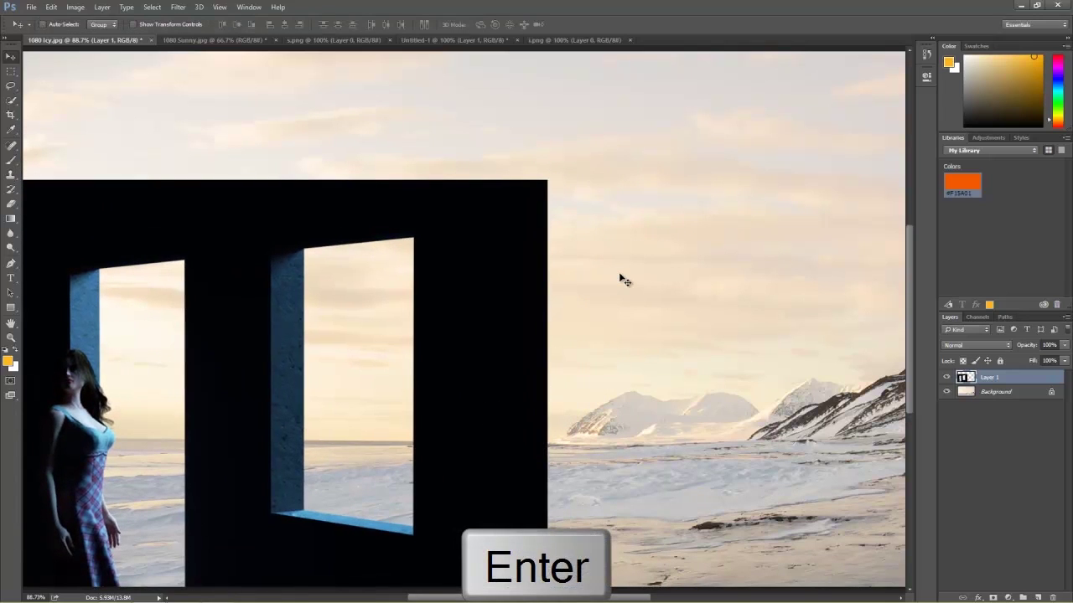
left_click(1008, 394)
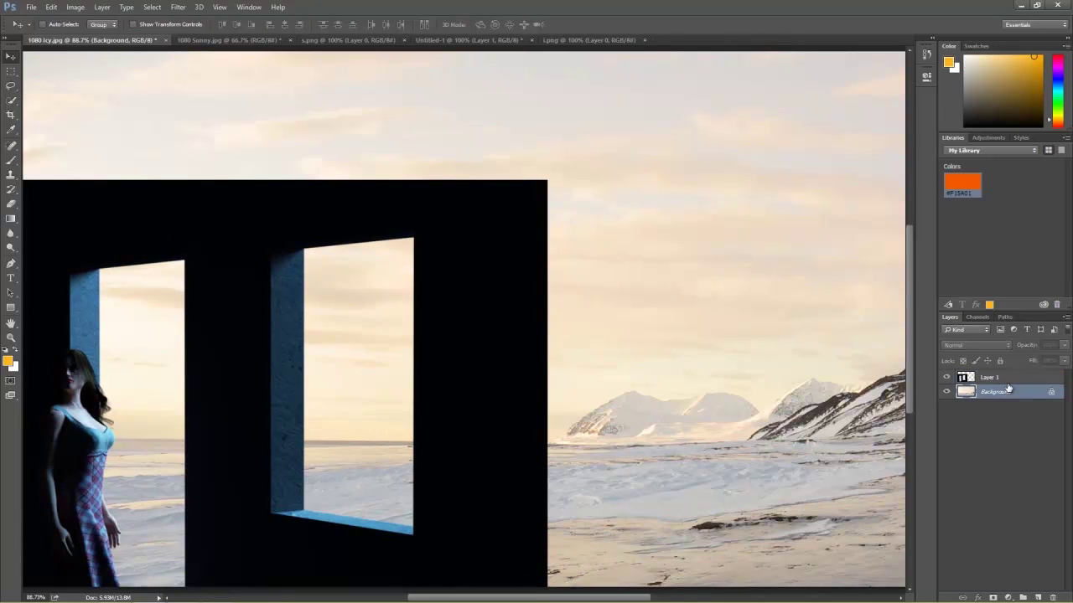
left_click(1010, 383)
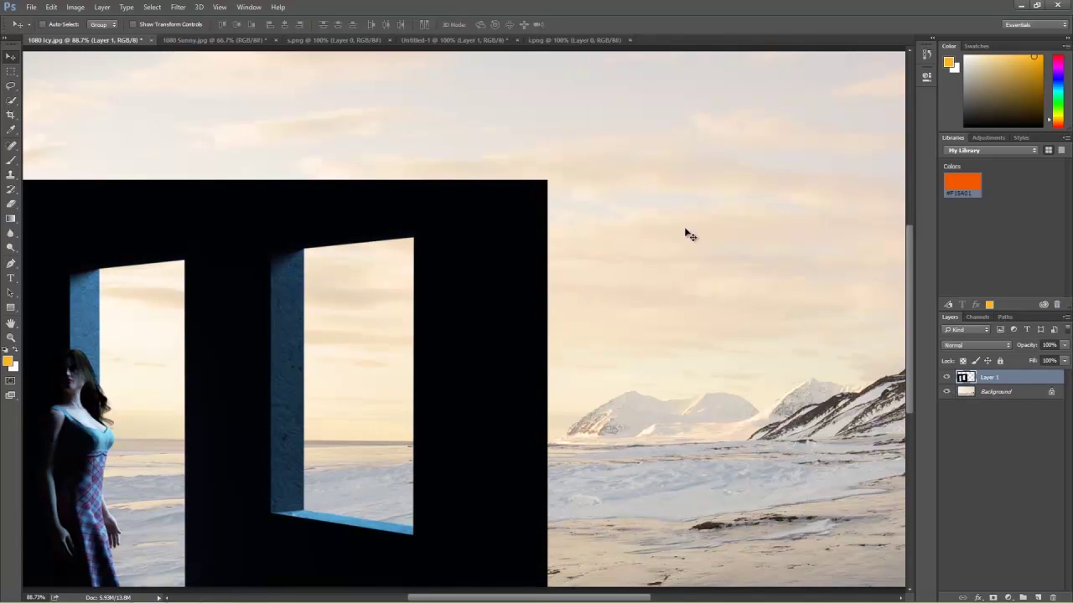
Step: Add a Hue/Saturation adjustment clipped to the render and nudge its Master hue and lightness
left_click(106, 12)
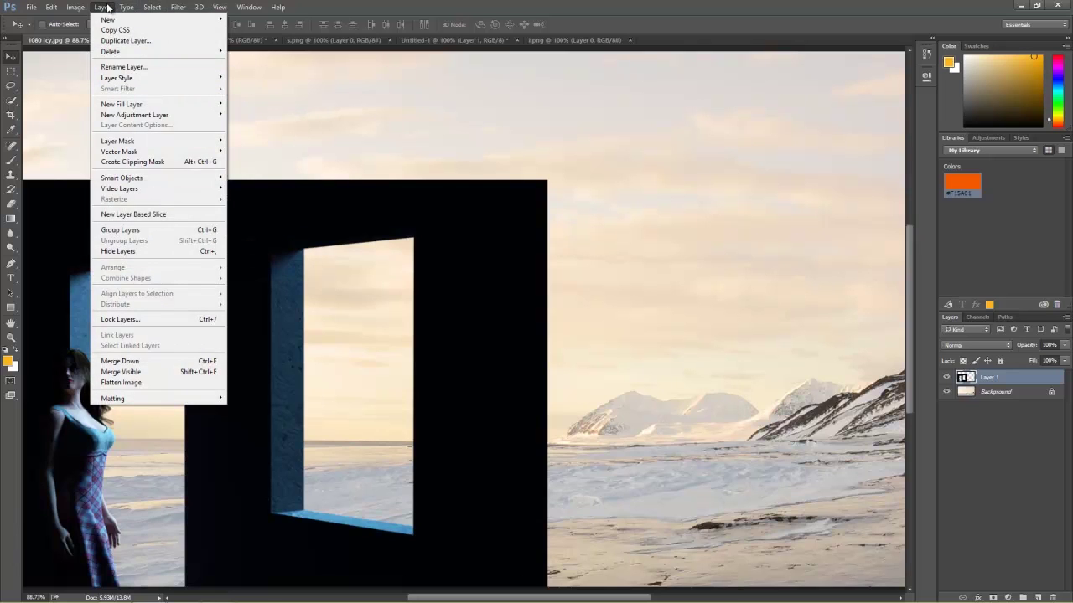
mouse_move(192, 115)
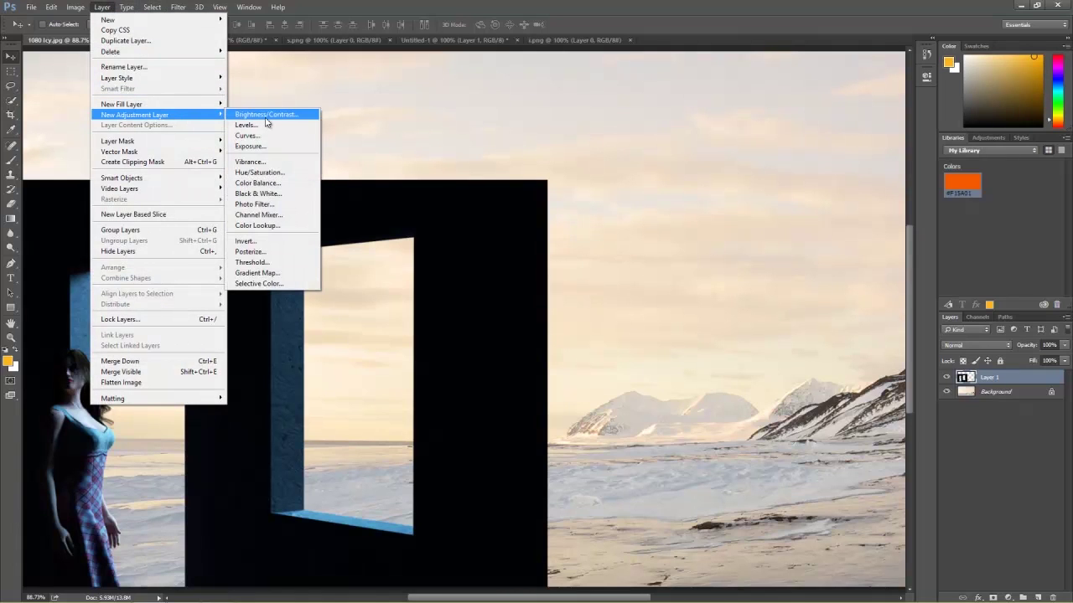
left_click(262, 174)
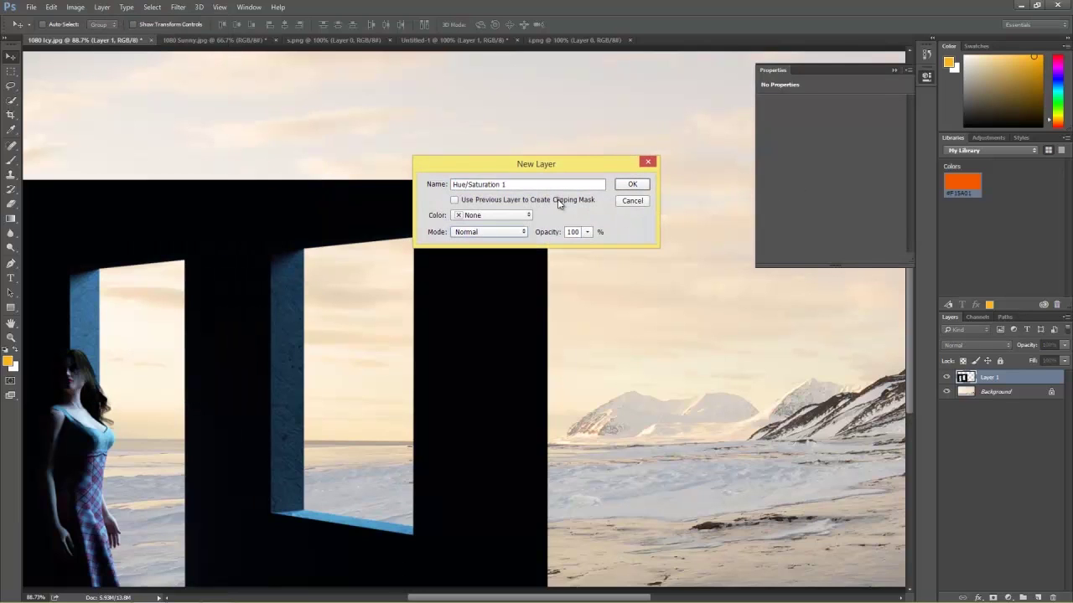
left_click(559, 202)
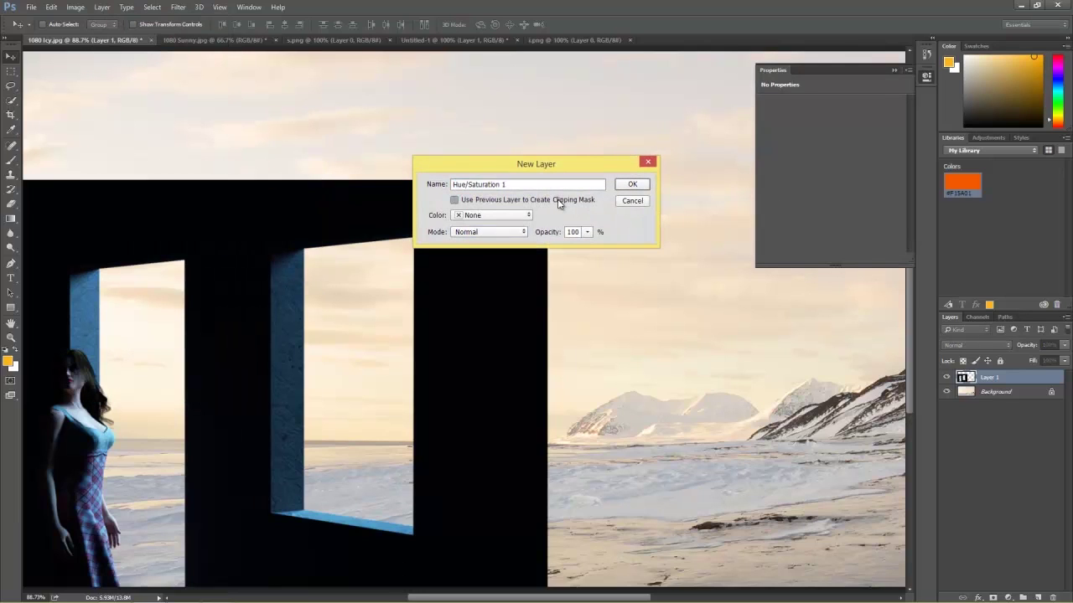
left_click(633, 186)
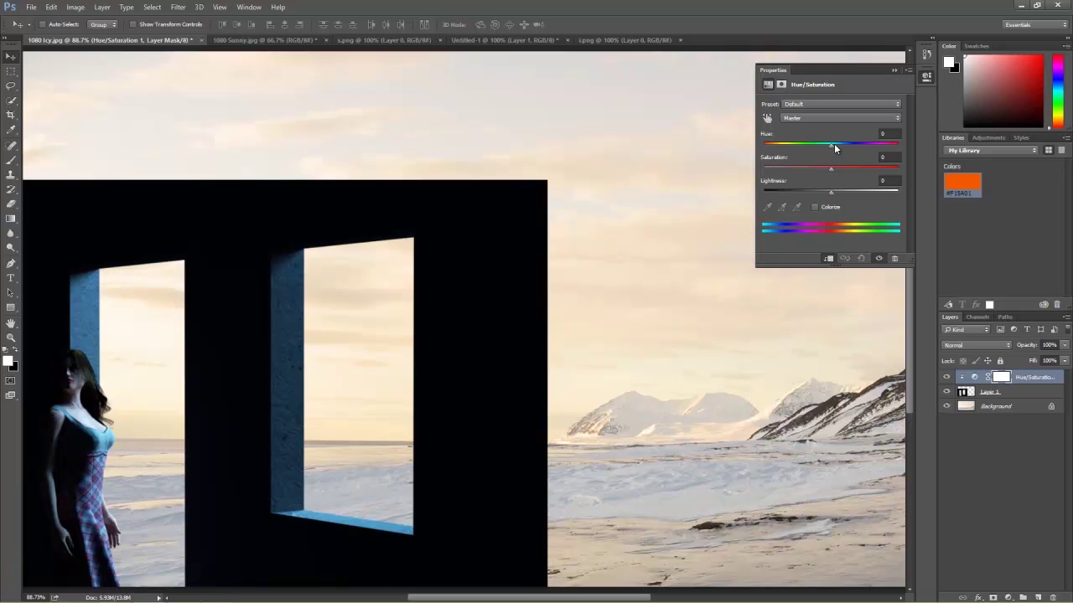
mouse_move(832, 146)
left_mouse_down()
mouse_move(770, 147)
mouse_move(854, 148)
mouse_move(808, 156)
mouse_move(827, 156)
left_mouse_up()
mouse_move(831, 190)
left_mouse_down()
mouse_move(861, 190)
mouse_move(832, 192)
left_mouse_up()
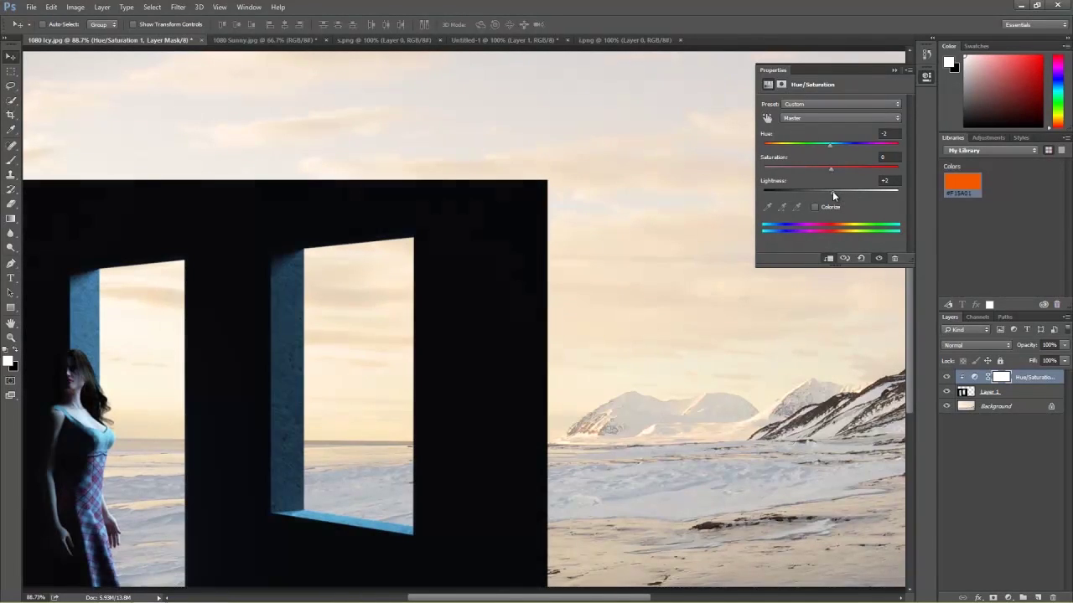
Step: Set the Blues range to Saturation -21 and Lightness +36
left_click(815, 118)
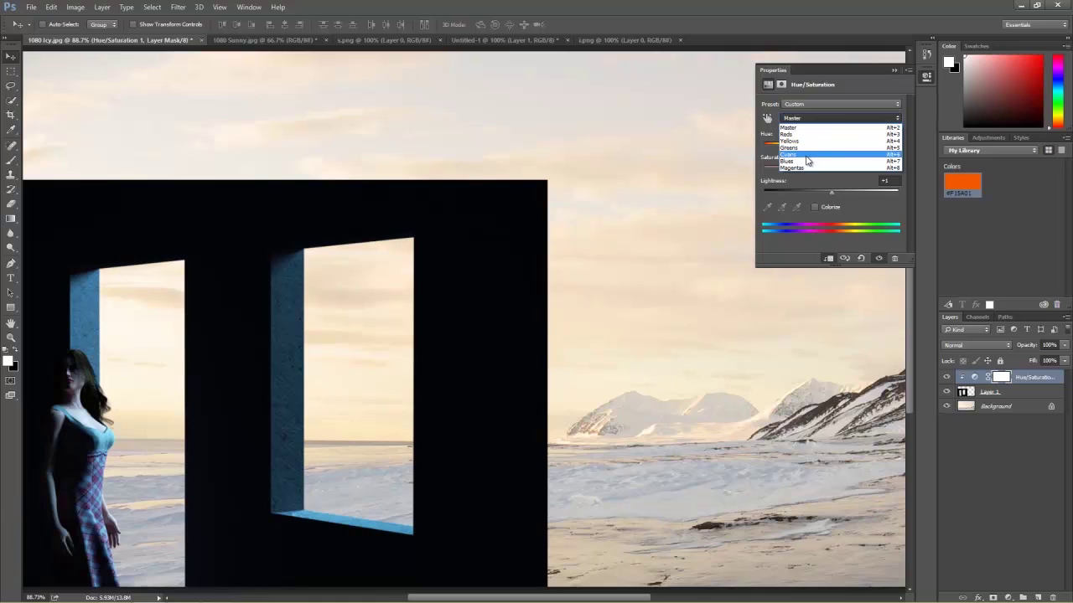
left_click(809, 161)
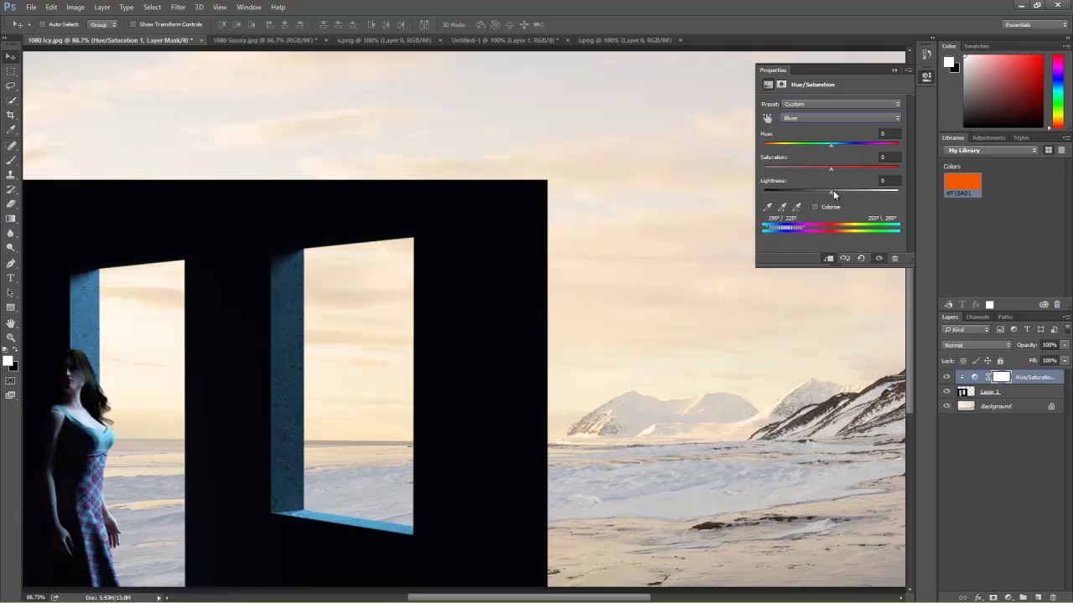
mouse_move(840, 192)
left_mouse_down()
mouse_move(873, 192)
mouse_move(786, 192)
mouse_move(897, 192)
mouse_move(825, 195)
mouse_move(855, 195)
mouse_move(841, 169)
mouse_move(830, 178)
mouse_move(877, 181)
mouse_move(825, 184)
left_mouse_up()
mouse_move(831, 146)
left_mouse_down()
mouse_move(765, 148)
mouse_move(827, 148)
left_mouse_up()
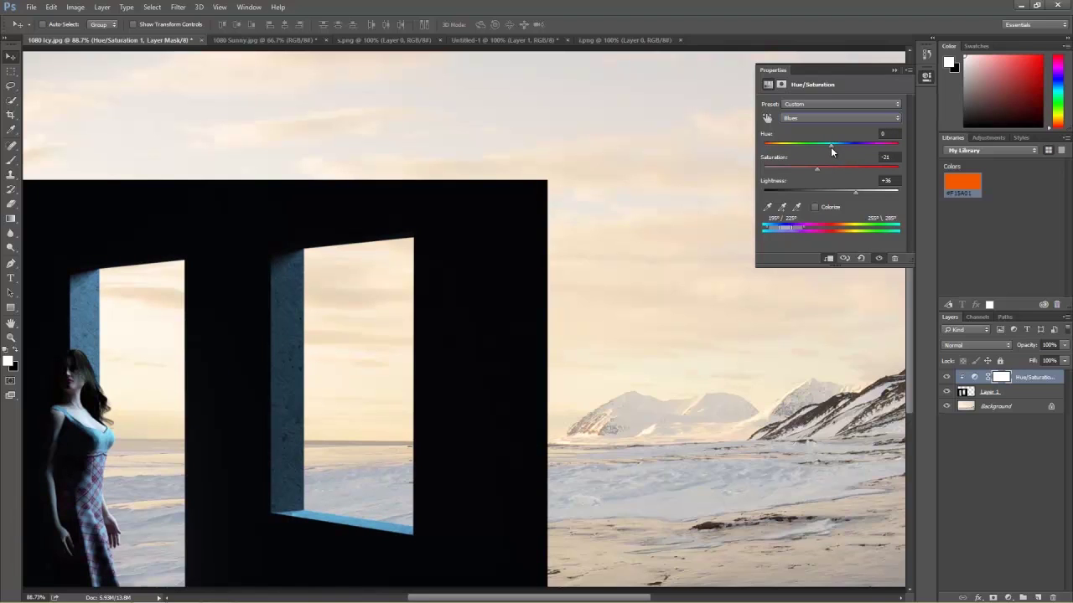
Step: Add a second Hue/Saturation adjustment layer clipped to the icy Background layer
left_click(996, 407)
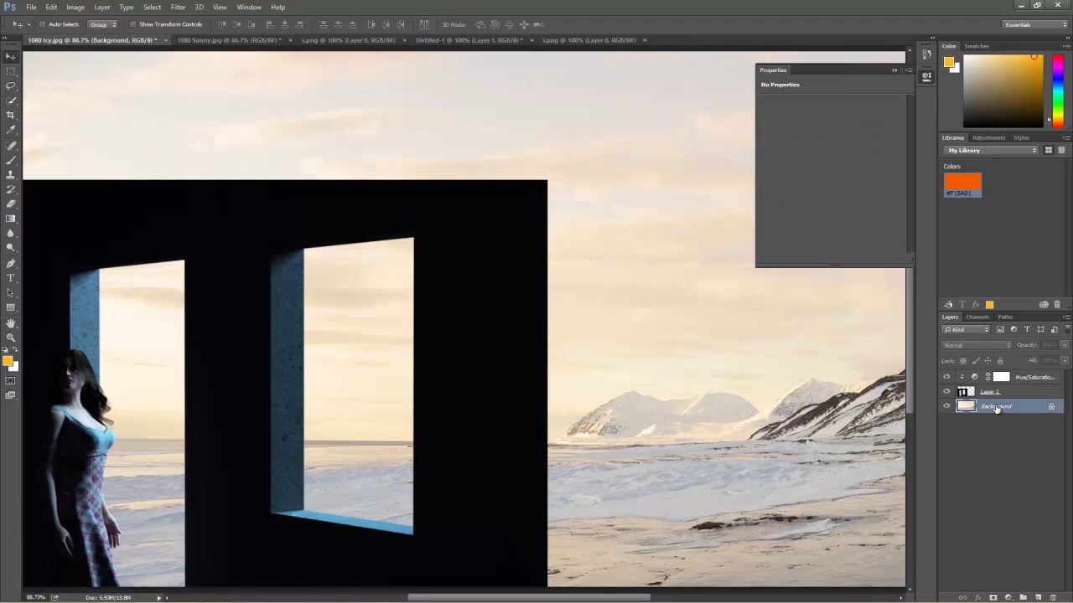
left_click(102, 7)
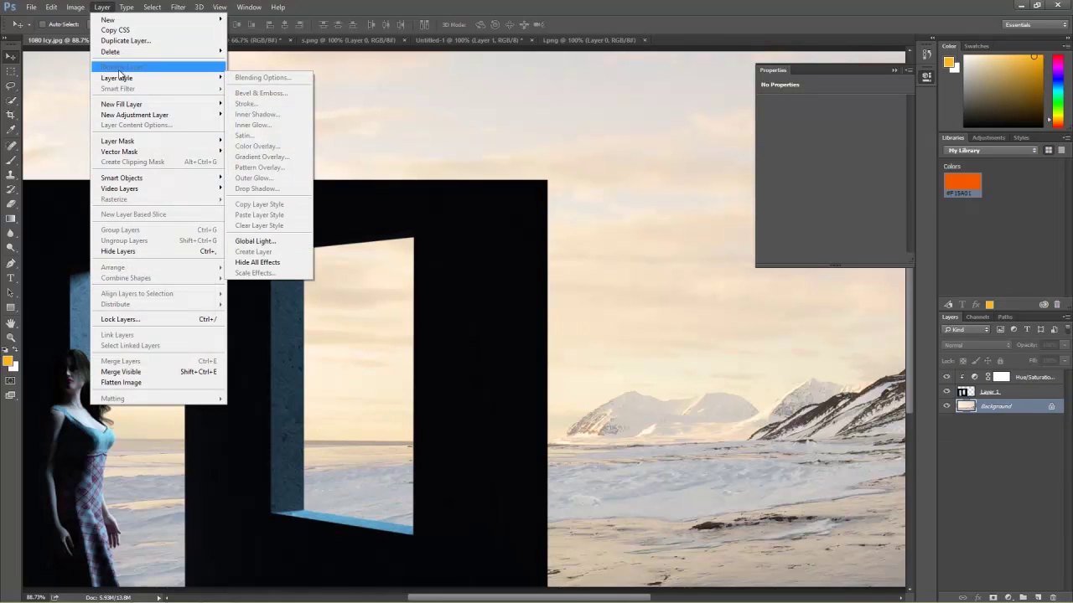
mouse_move(155, 115)
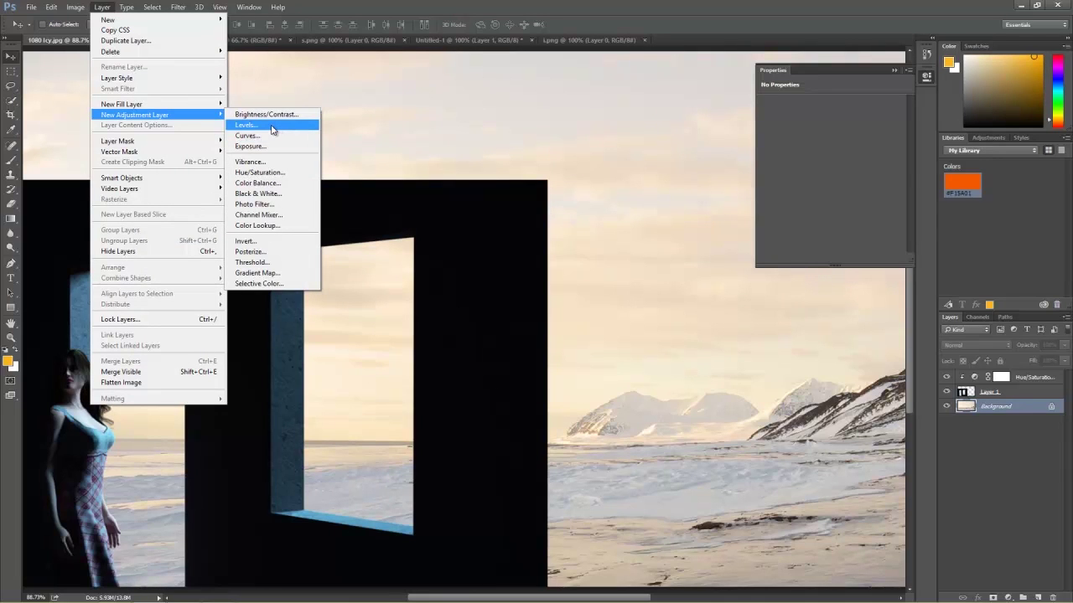
left_click(266, 172)
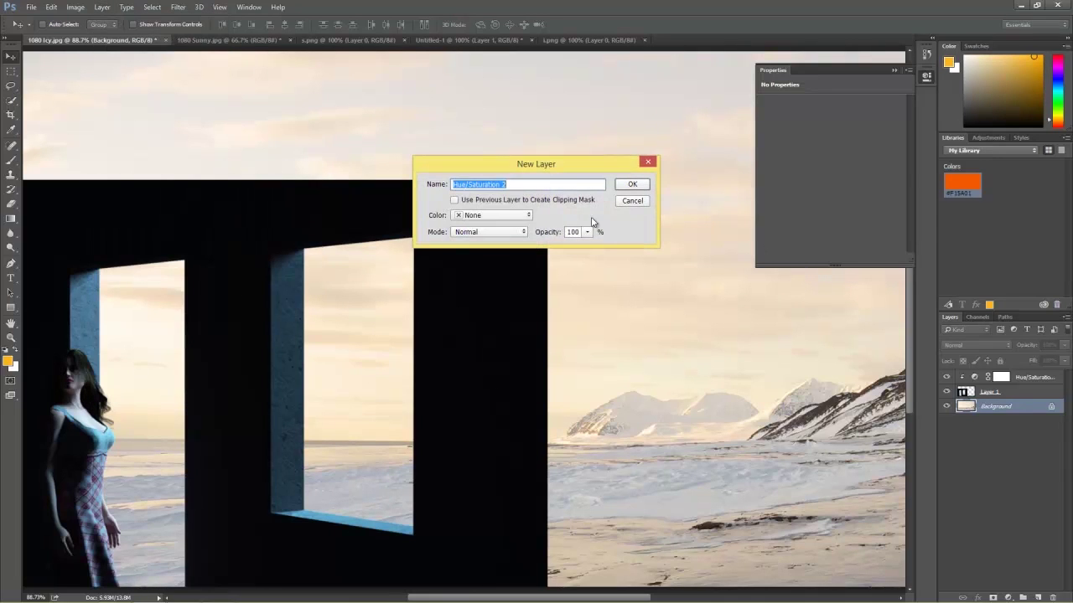
left_click(584, 201)
left_click(632, 185)
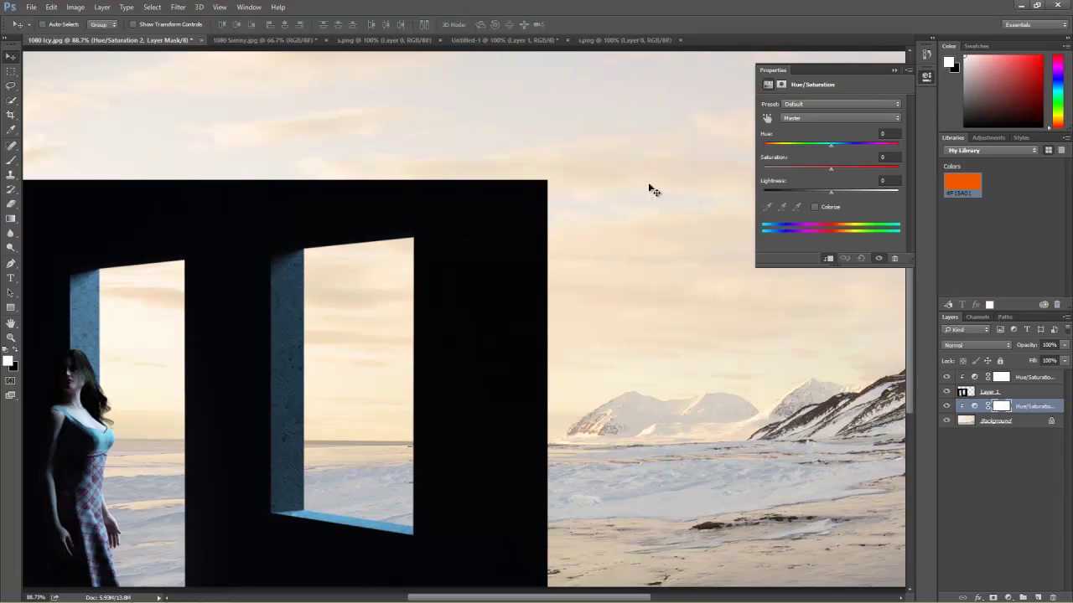
Step: Set the second adjustment to Hue +2, Saturation -63, Lightness -2
left_click(995, 423)
left_click(1024, 409)
left_click_drag(830, 145, 831, 194)
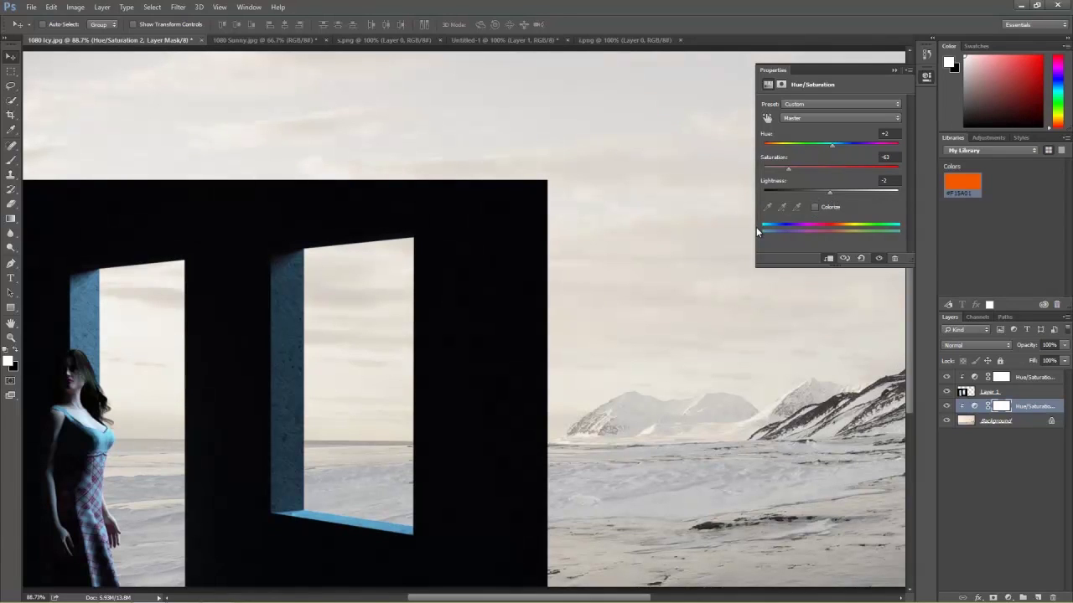
key("m")
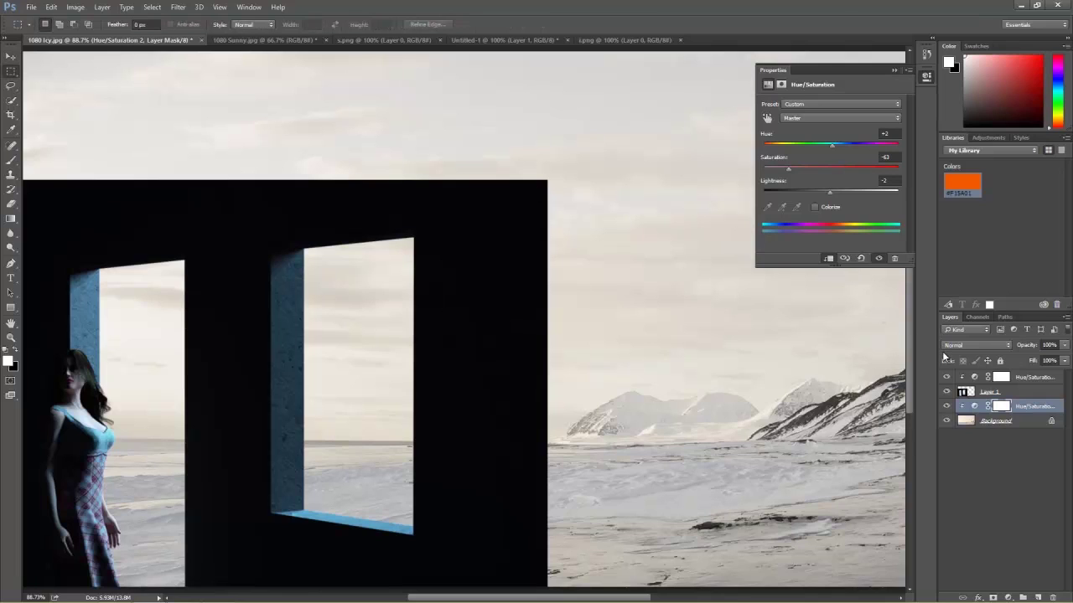
Step: Merge the icy composite's visible layers and select the black windowed-wall rectangle
right_click(1024, 398)
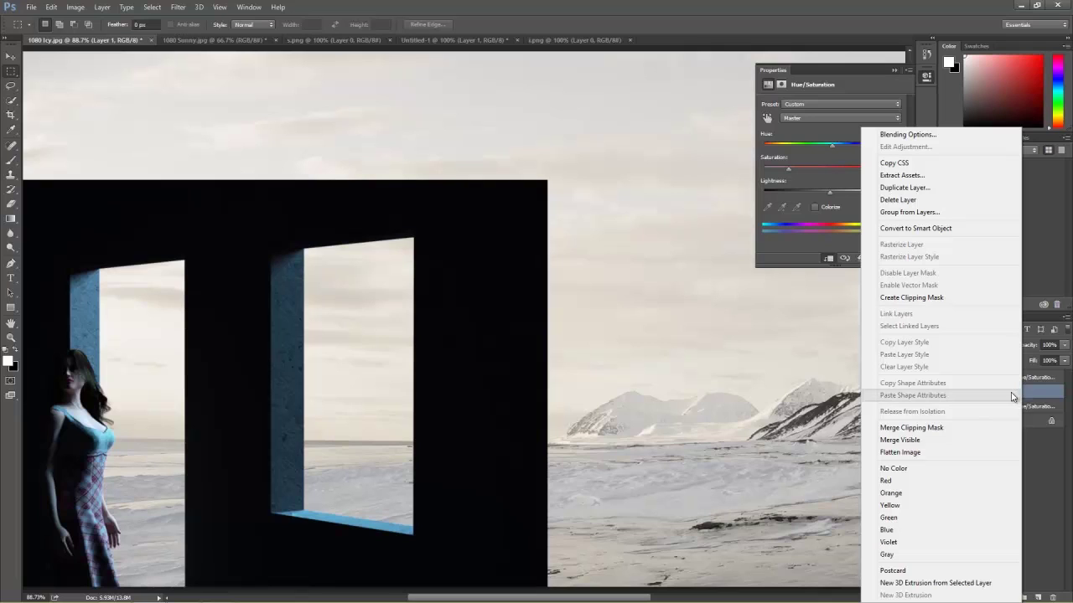
left_click(918, 439)
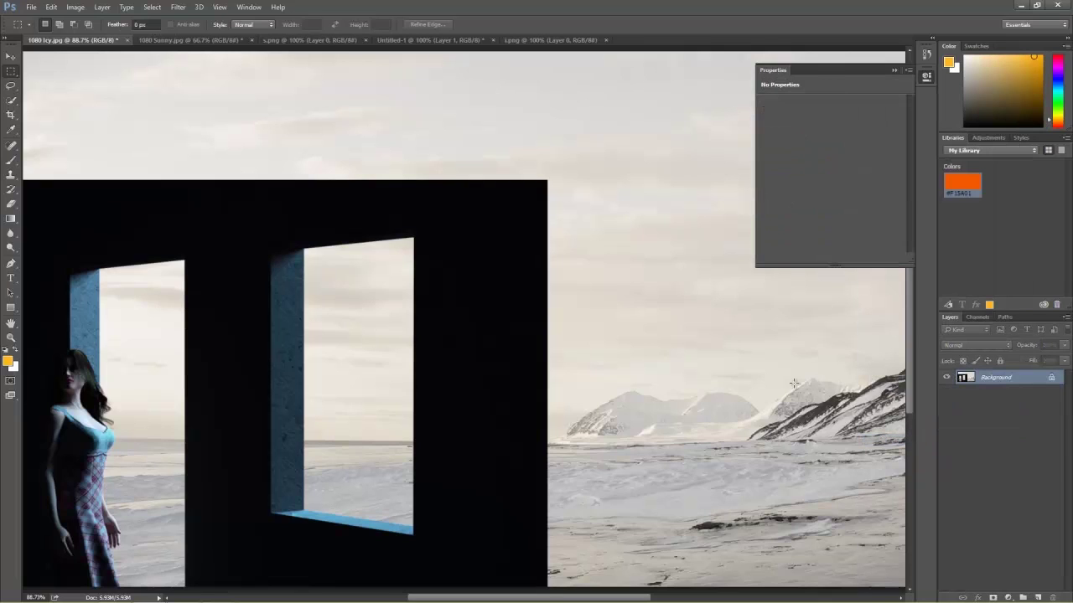
left_click_drag(545, 180, 73, 591)
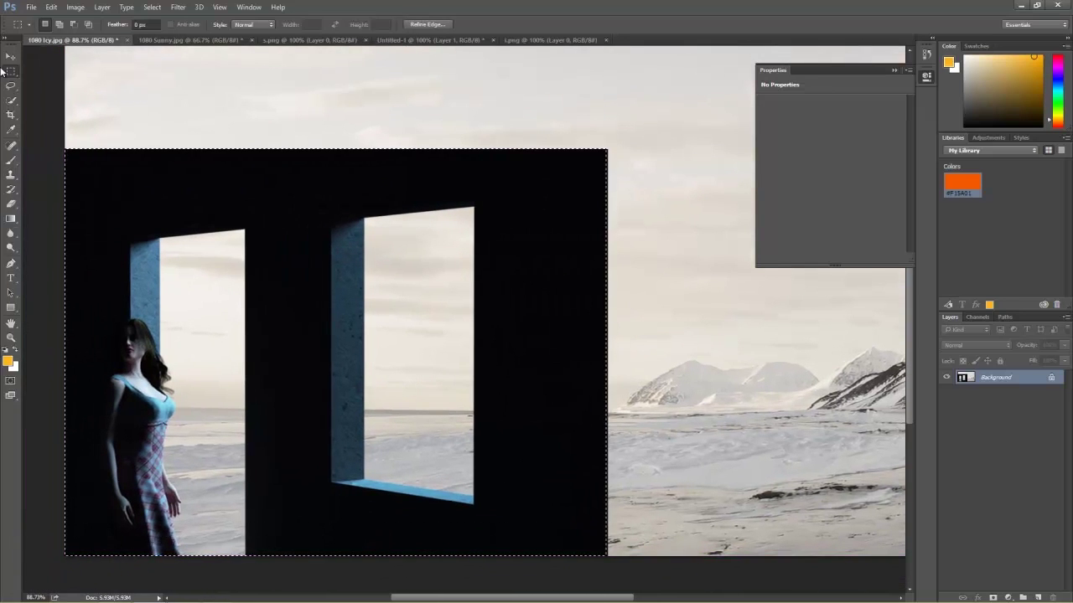
Step: Paste the crop into a new clipboard-sized Untitled-2 and compare it with Untitled-1's sunset version
left_click(31, 7)
left_click(38, 20)
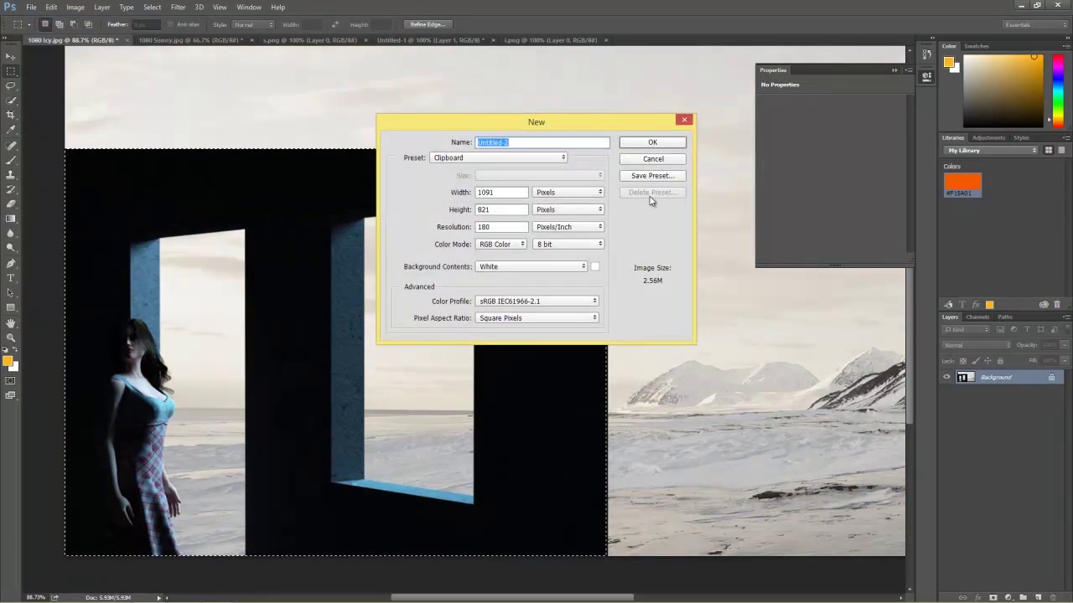
key("Return")
key("ctrl+v")
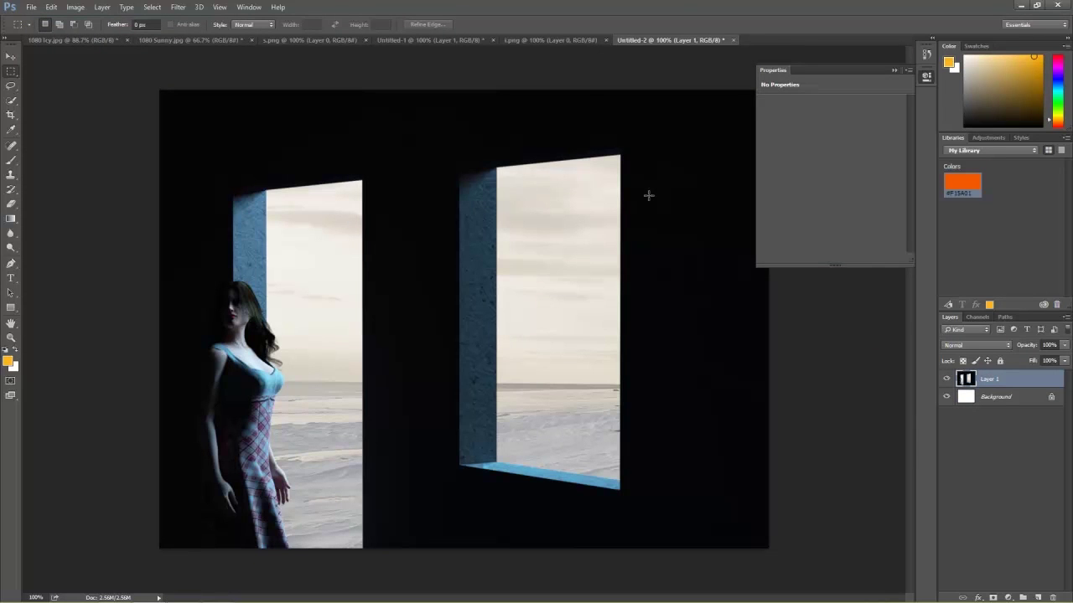
left_click(444, 39)
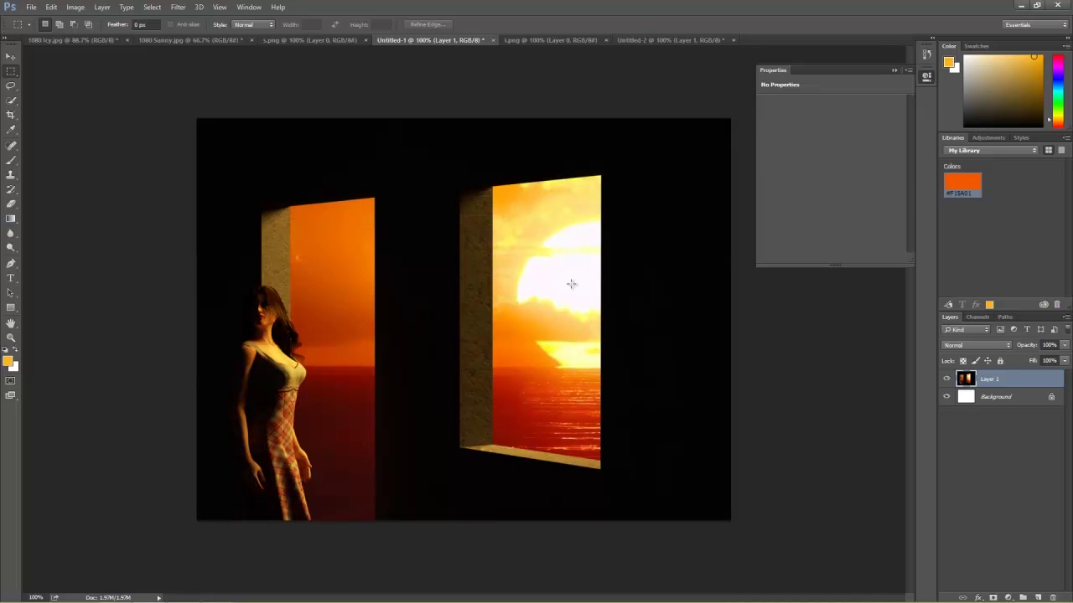
left_click(662, 40)
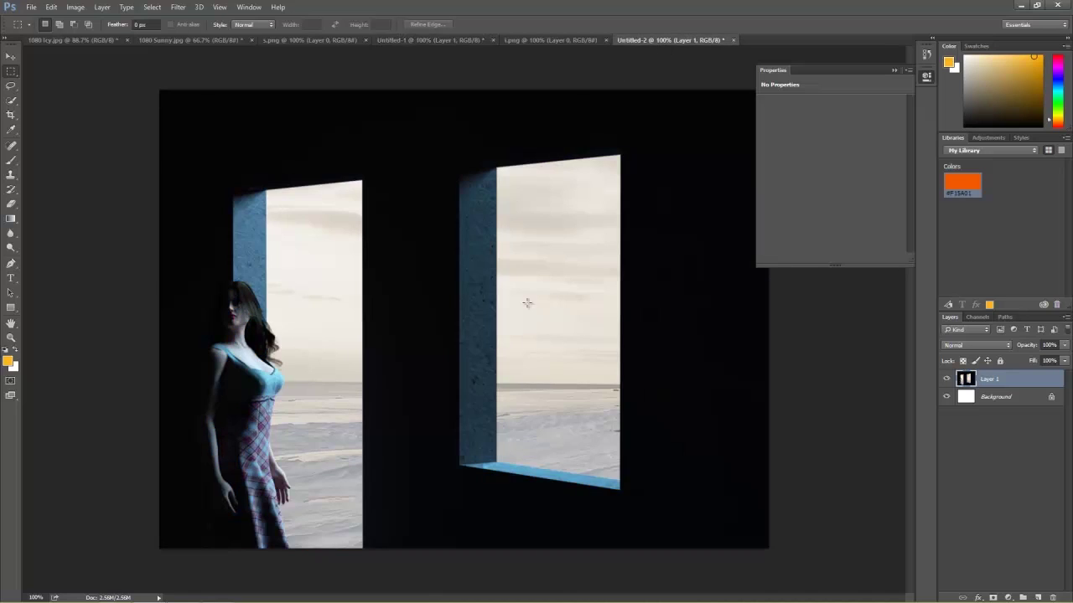